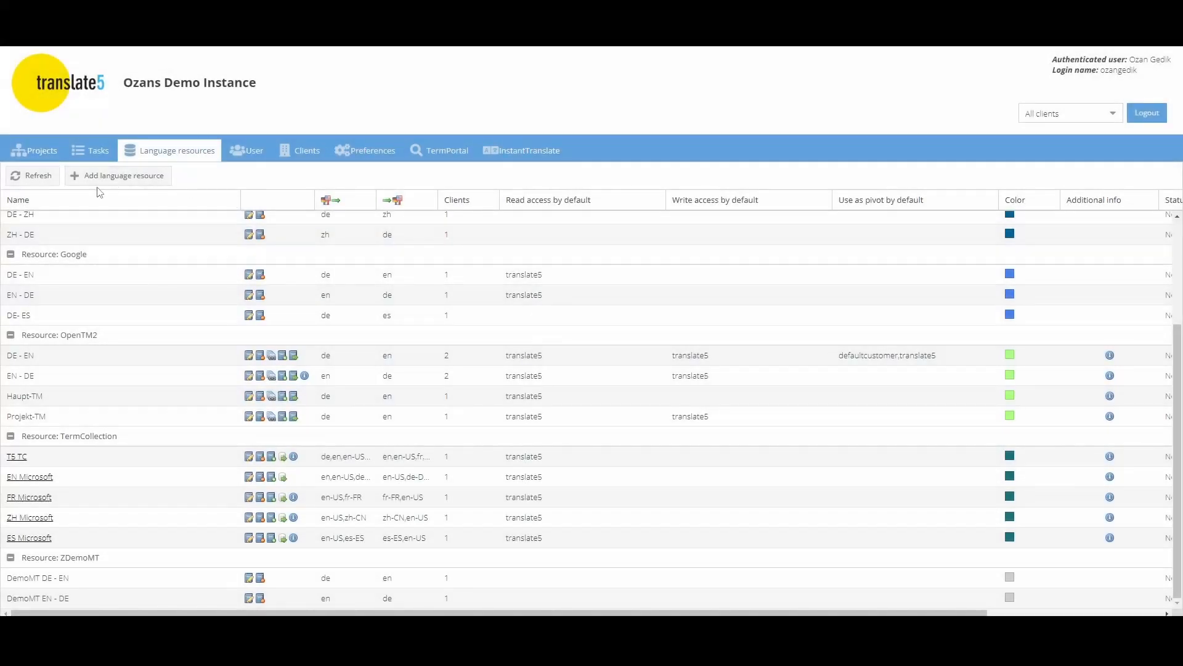
click(164, 183)
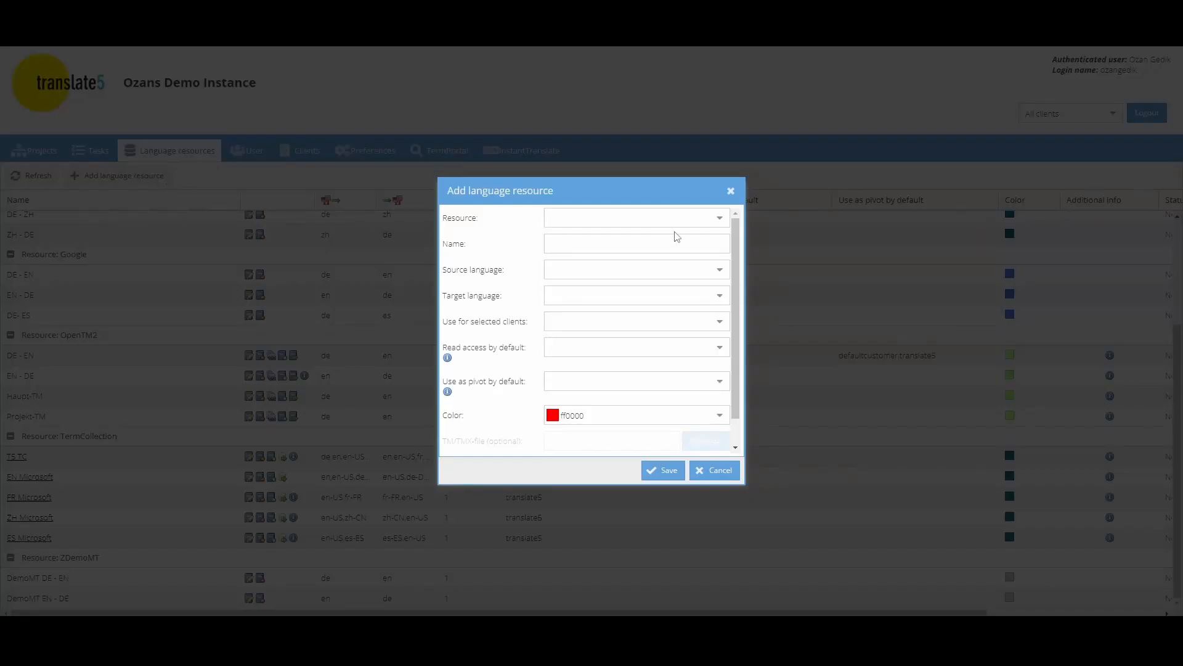
click(715, 219)
click(639, 336)
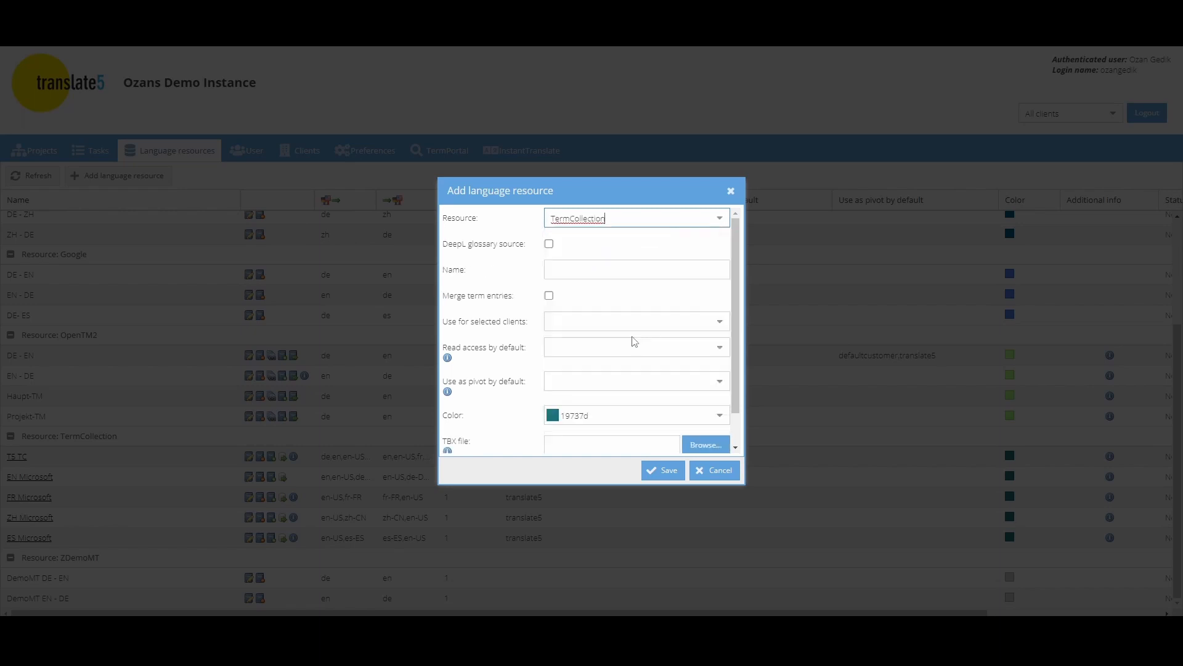
click(717, 472)
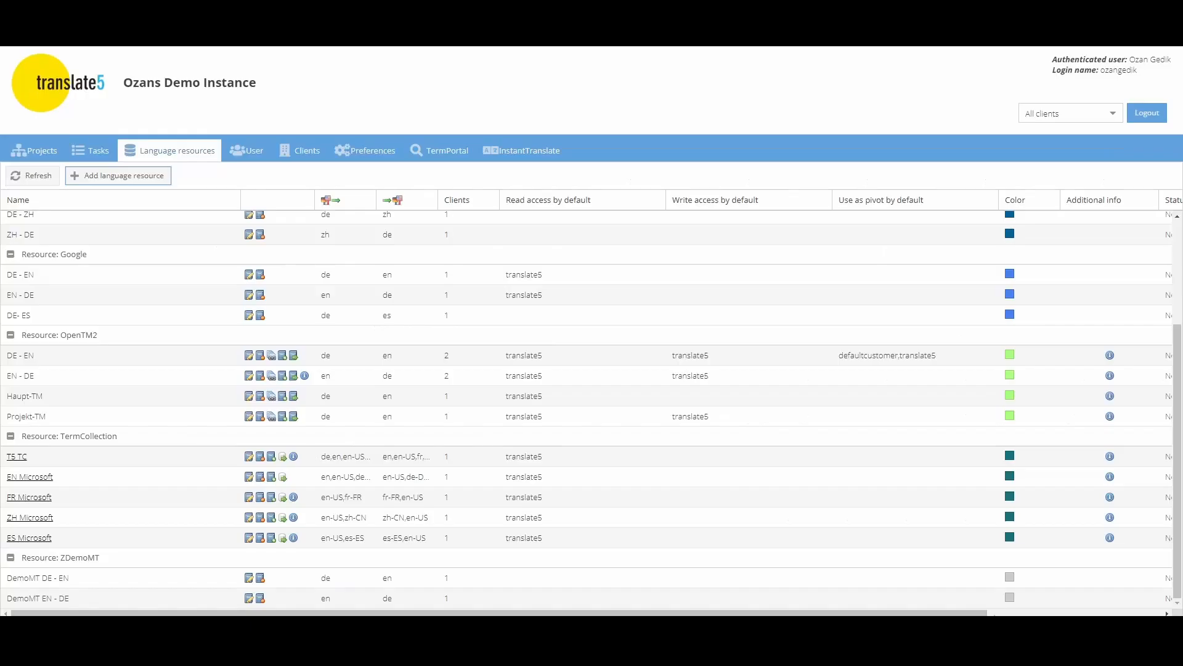
View the TBX import options of the T5 TC term collection without importing, and open its export.
click(271, 457)
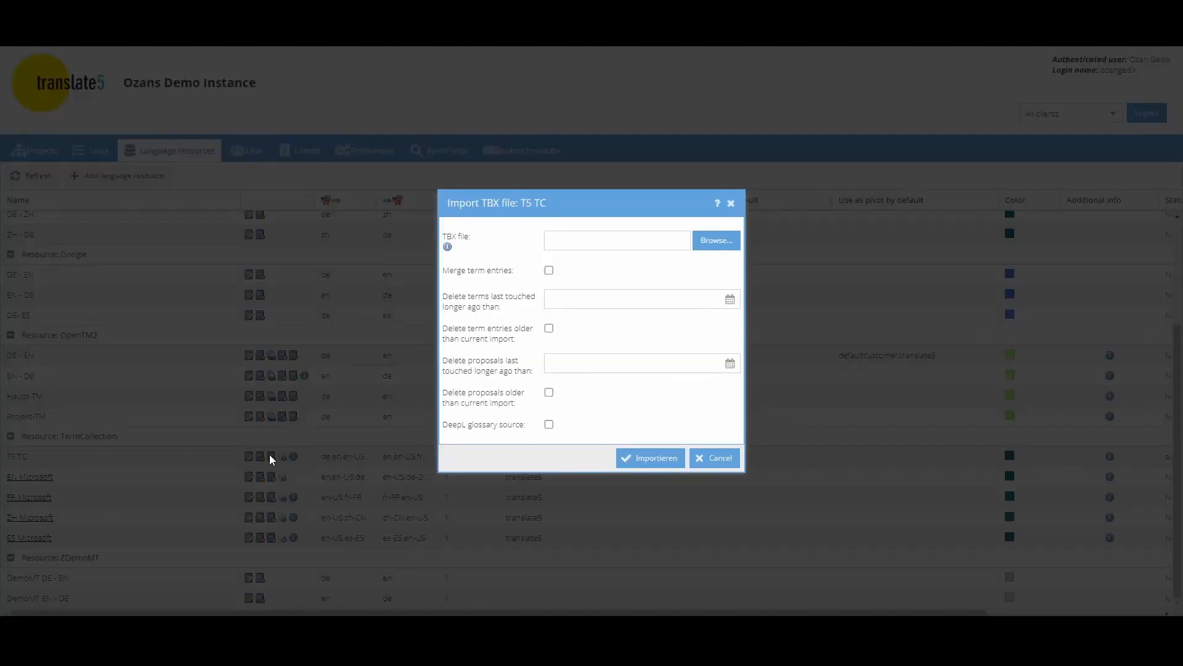
key(Escape)
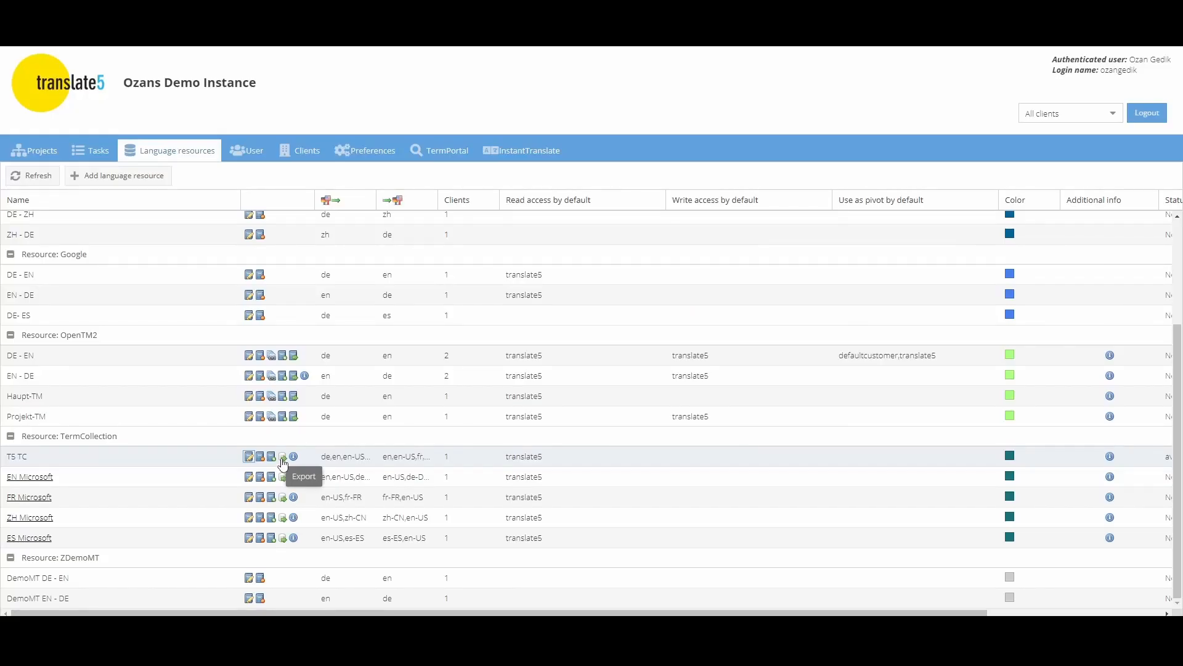
click(283, 457)
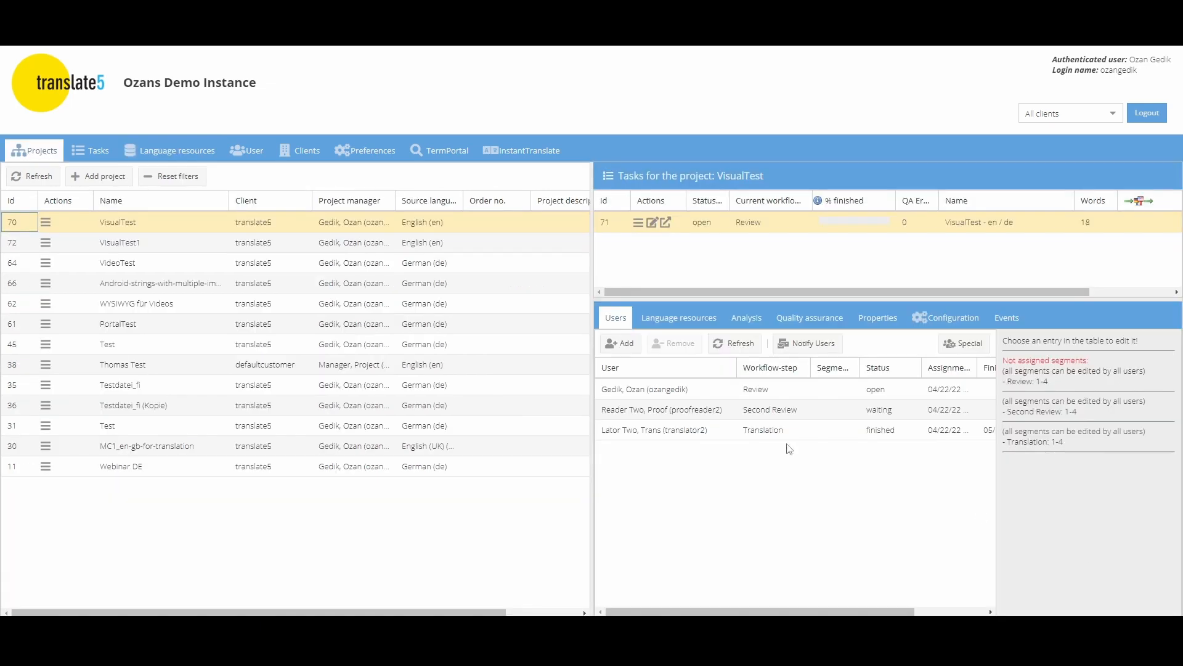
Open the TermPortal, and view the available search languages and the filter settings.
click(469, 161)
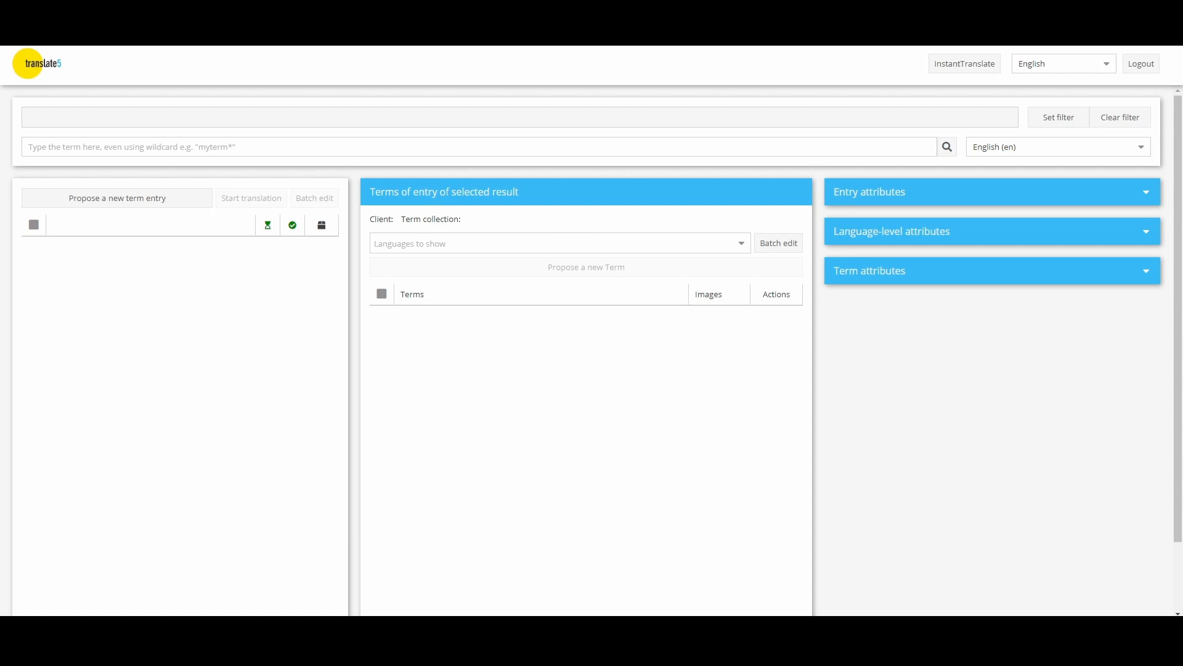
click(1144, 151)
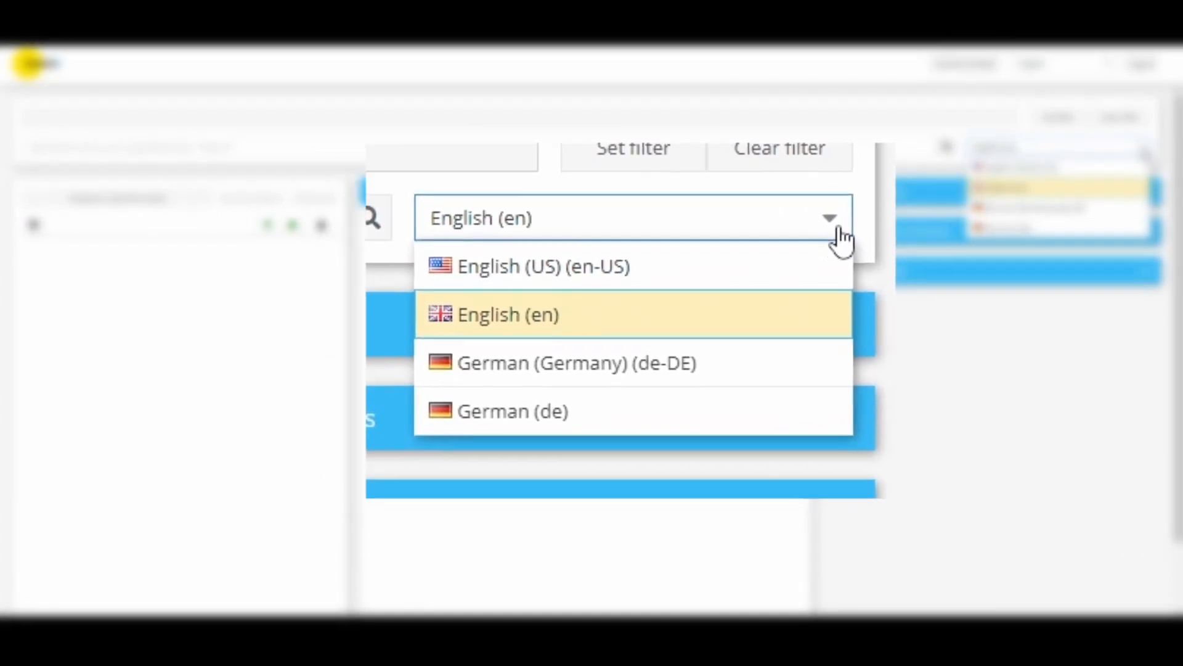
click(1142, 150)
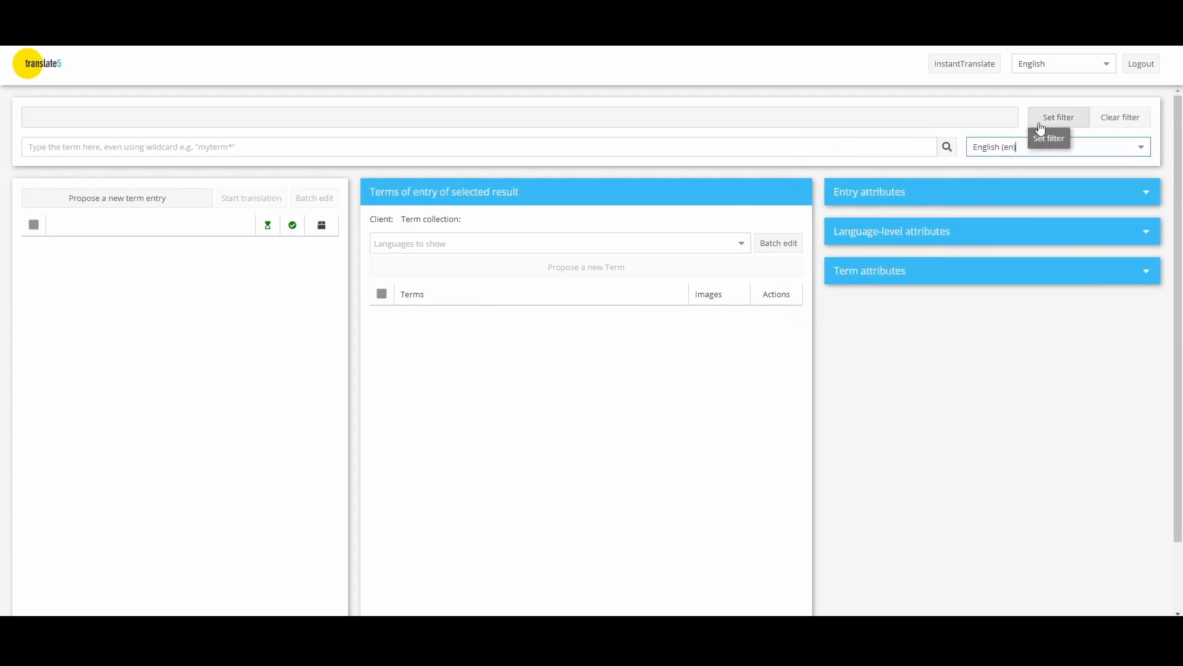
click(1086, 126)
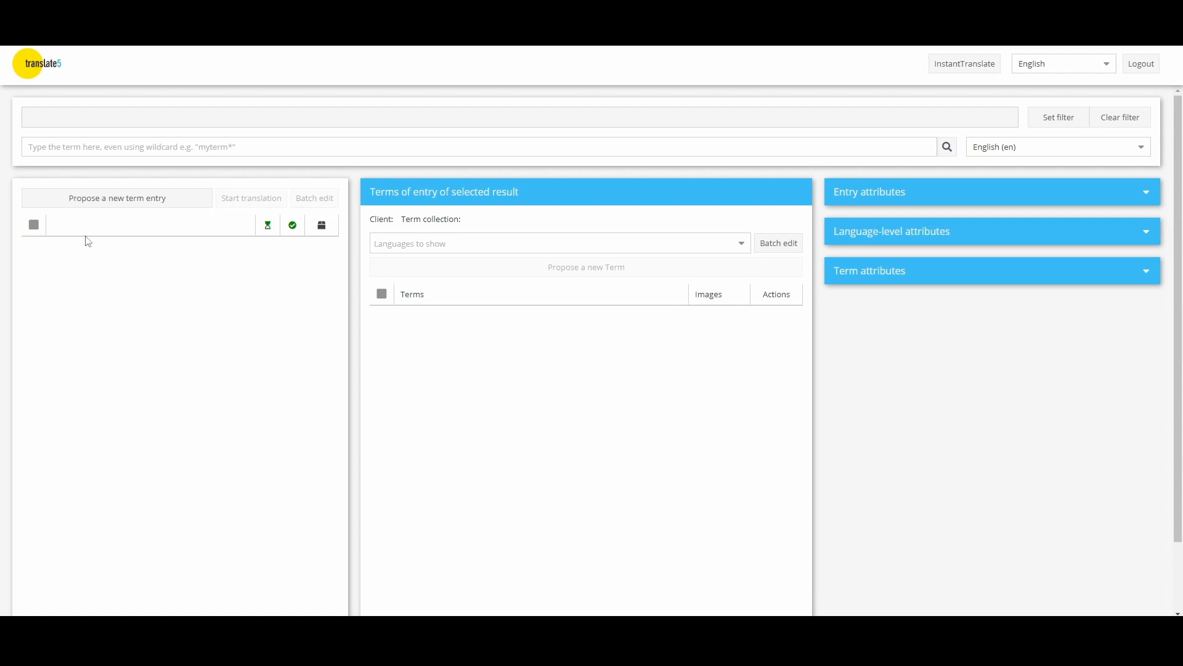
Propose a new term entry "Test" in the T5 TC collection for English (en), leaving the comment empty.
click(208, 206)
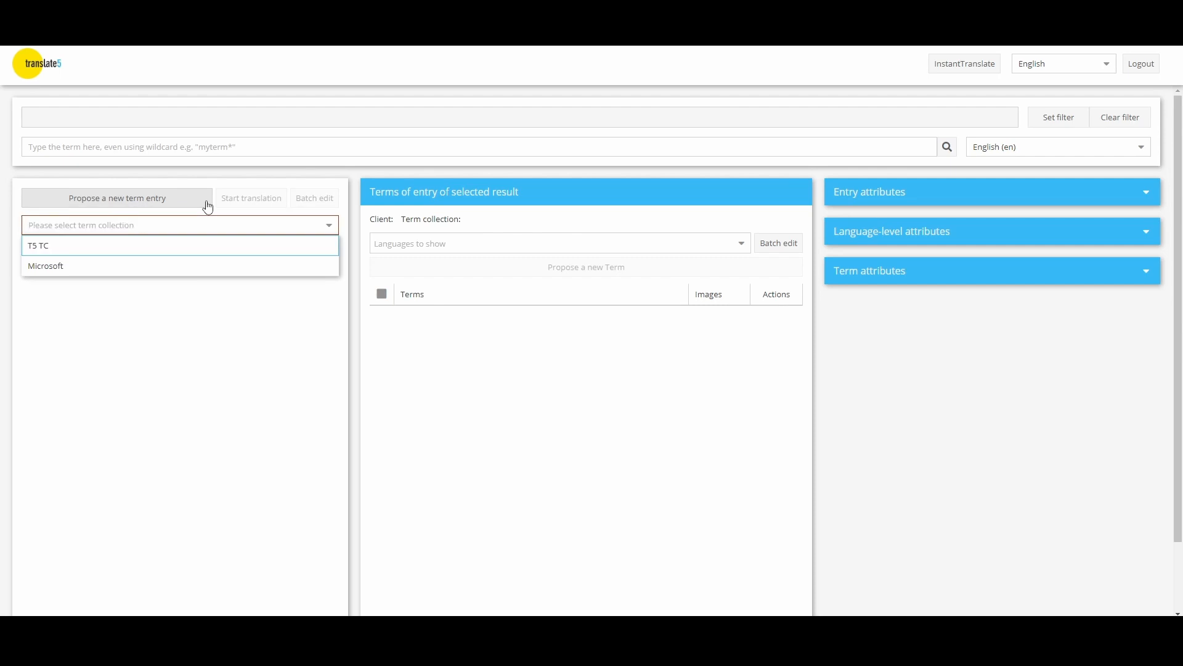
click(299, 244)
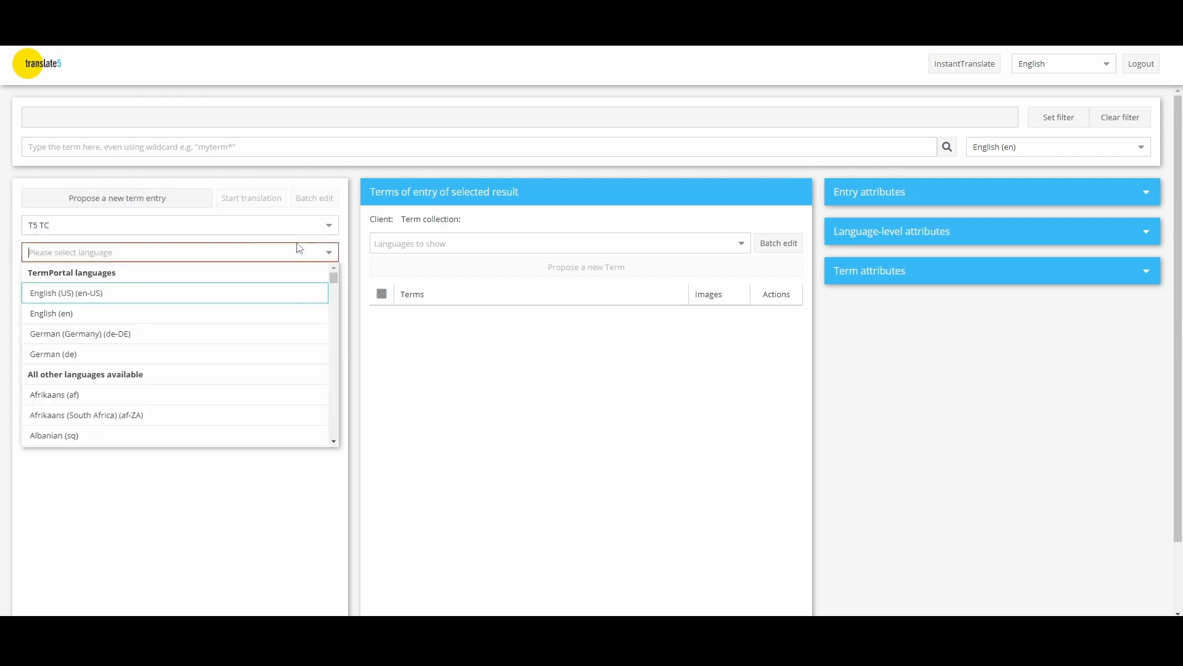
click(204, 313)
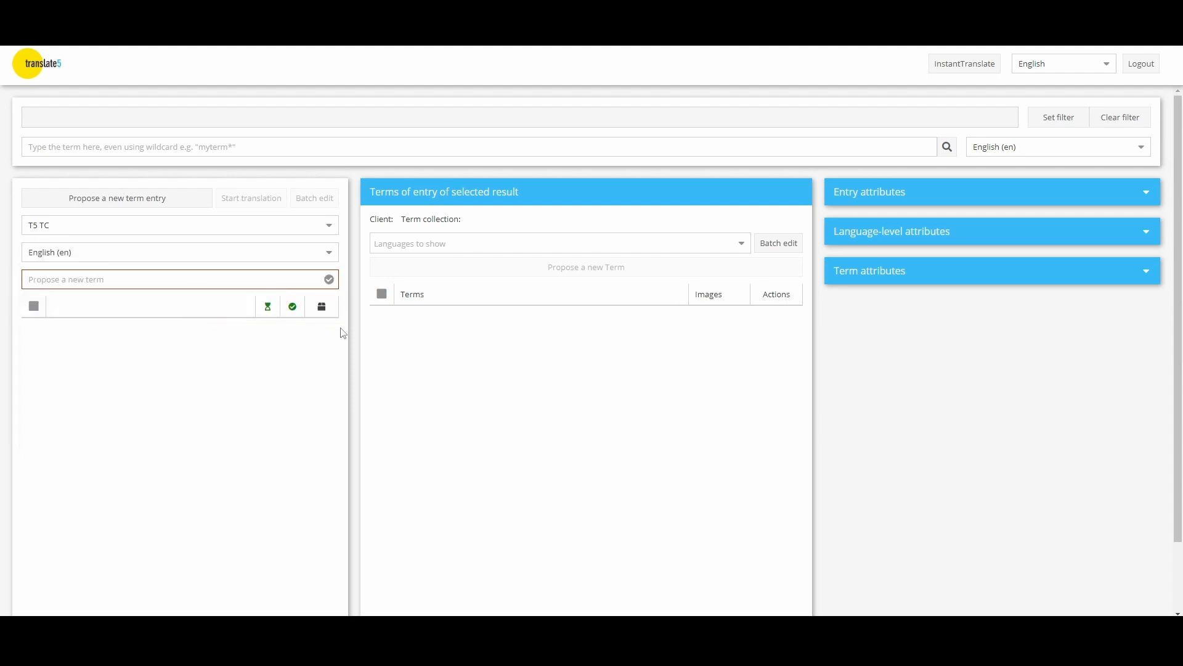
text(Test)
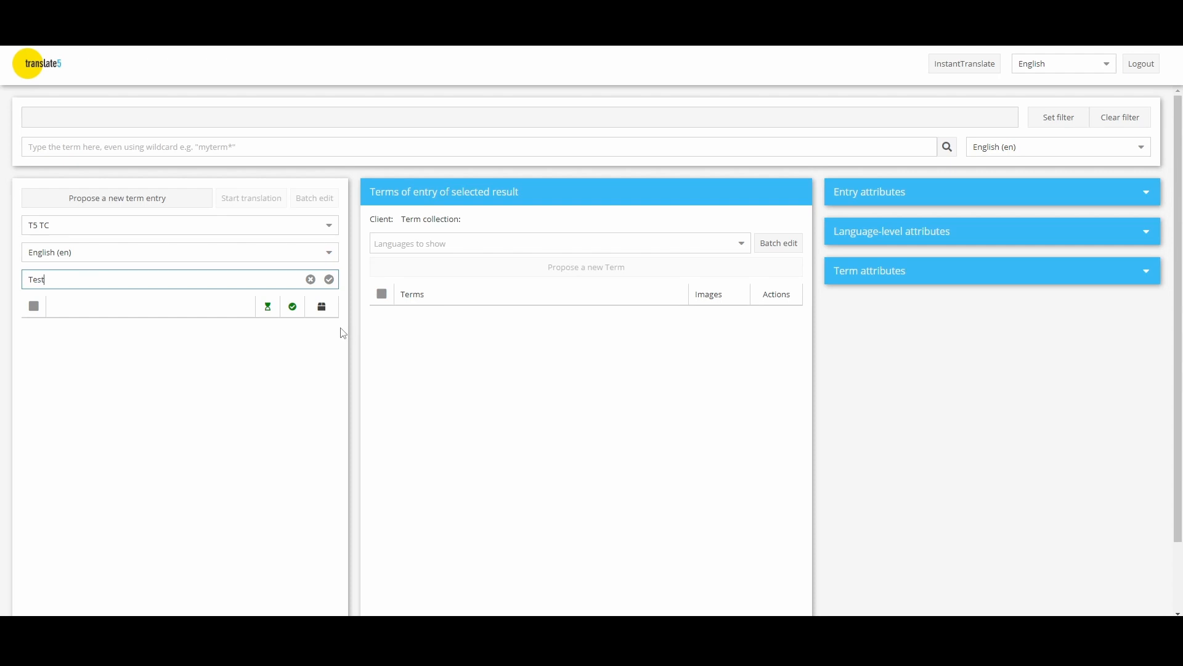
click(328, 281)
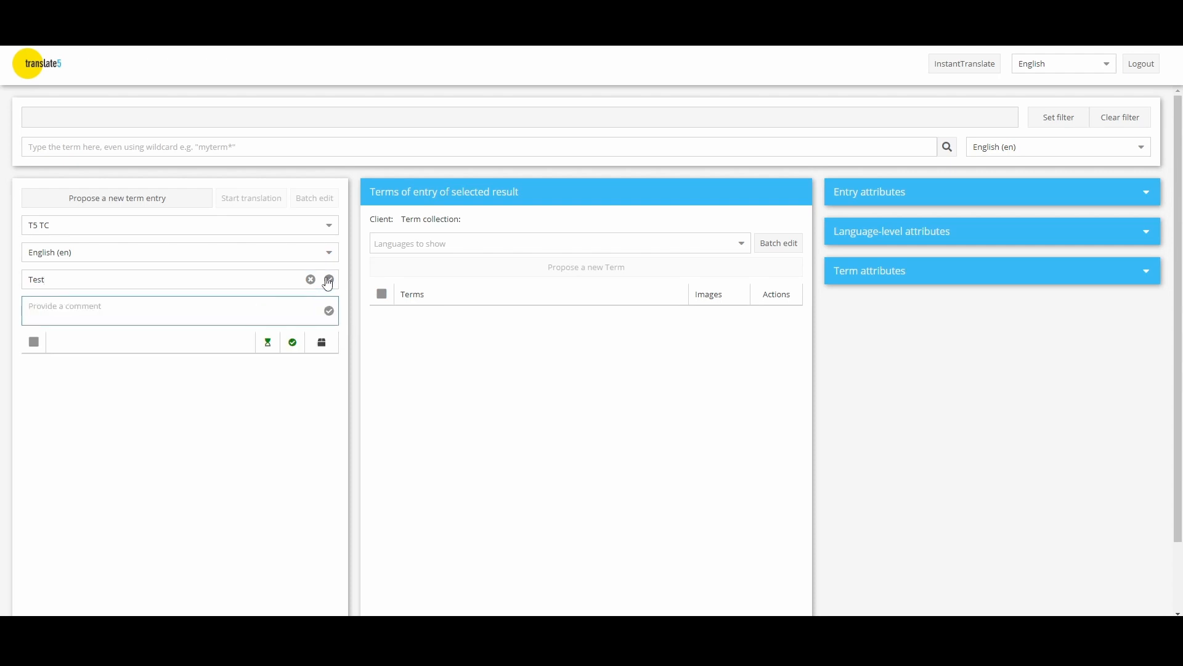
click(330, 311)
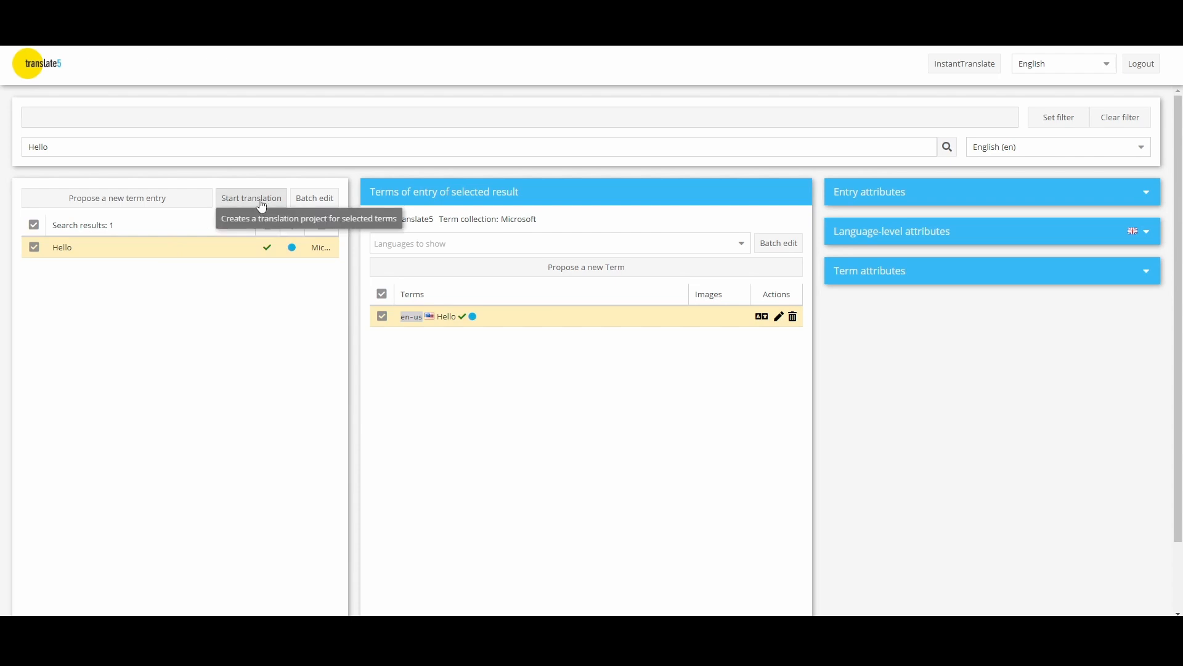
Start a translation project for the selected term "Hello", named PortalTest, with German (de) as target language.
click(281, 199)
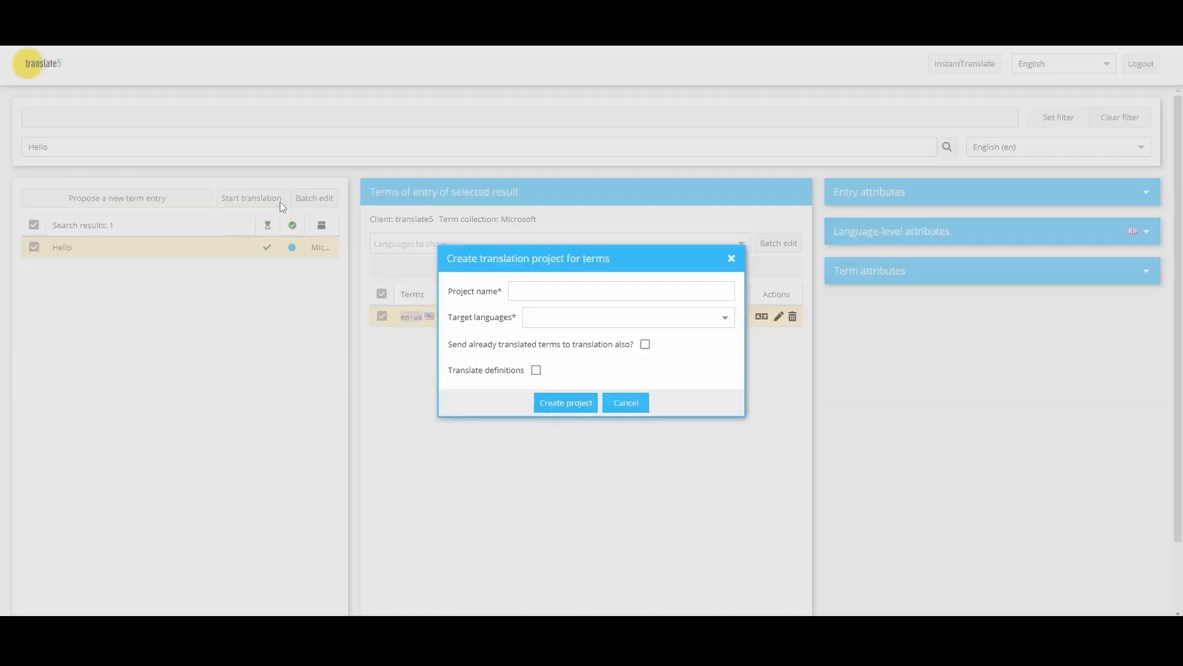
click(559, 294)
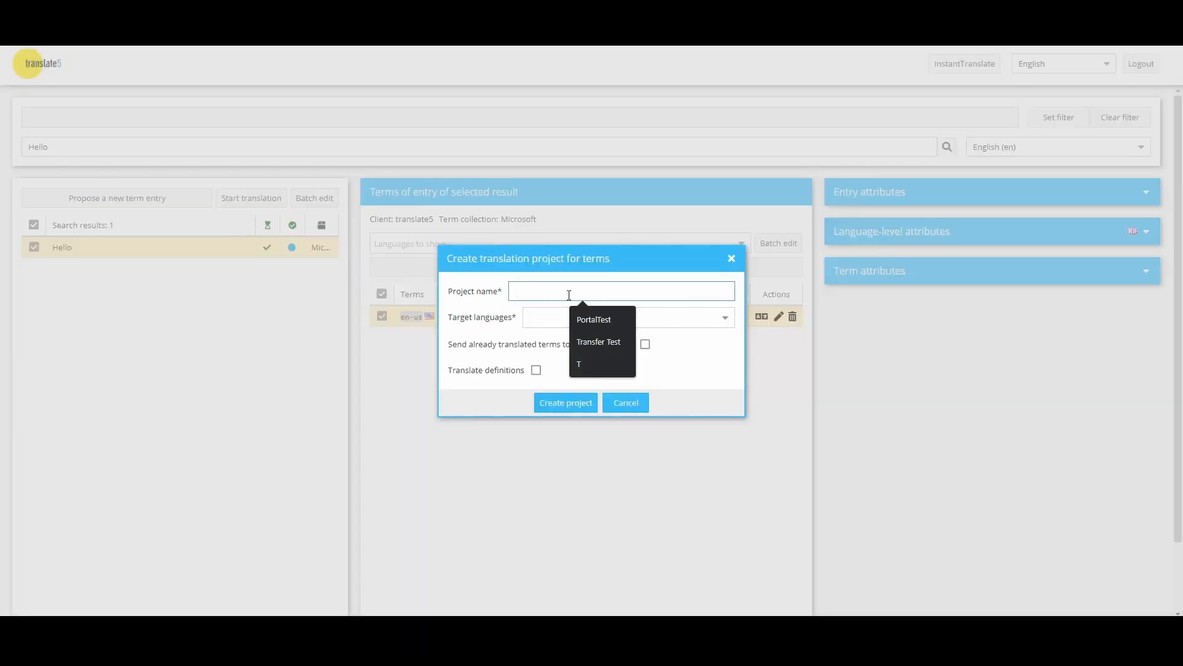
click(593, 316)
click(726, 318)
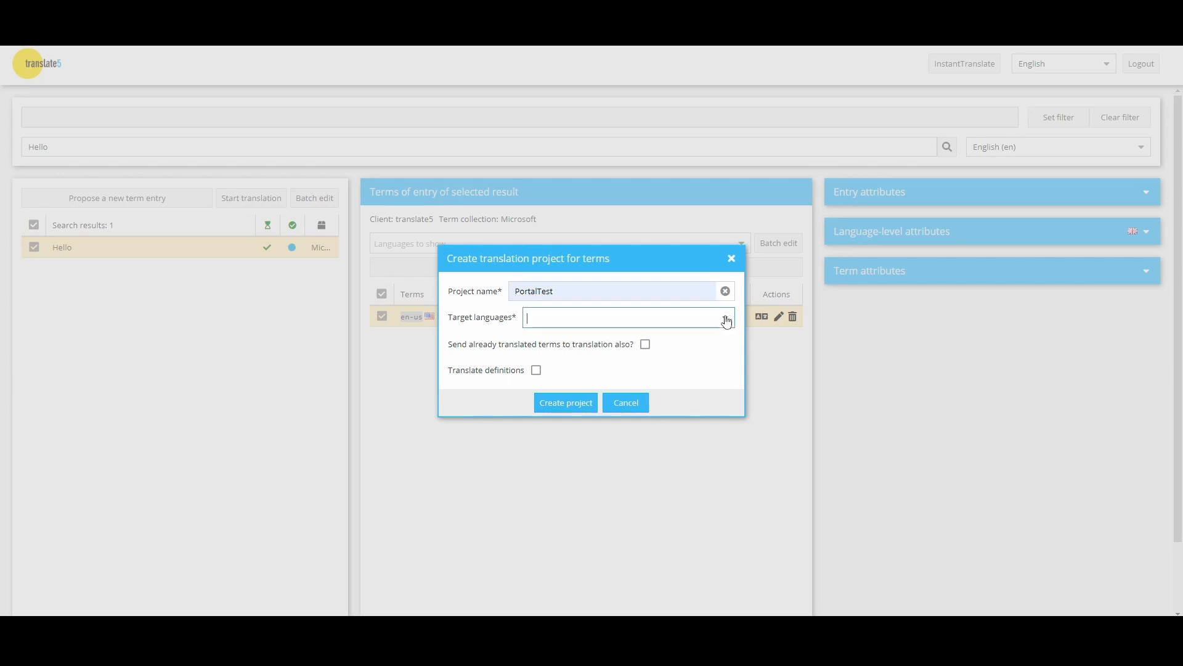
click(726, 318)
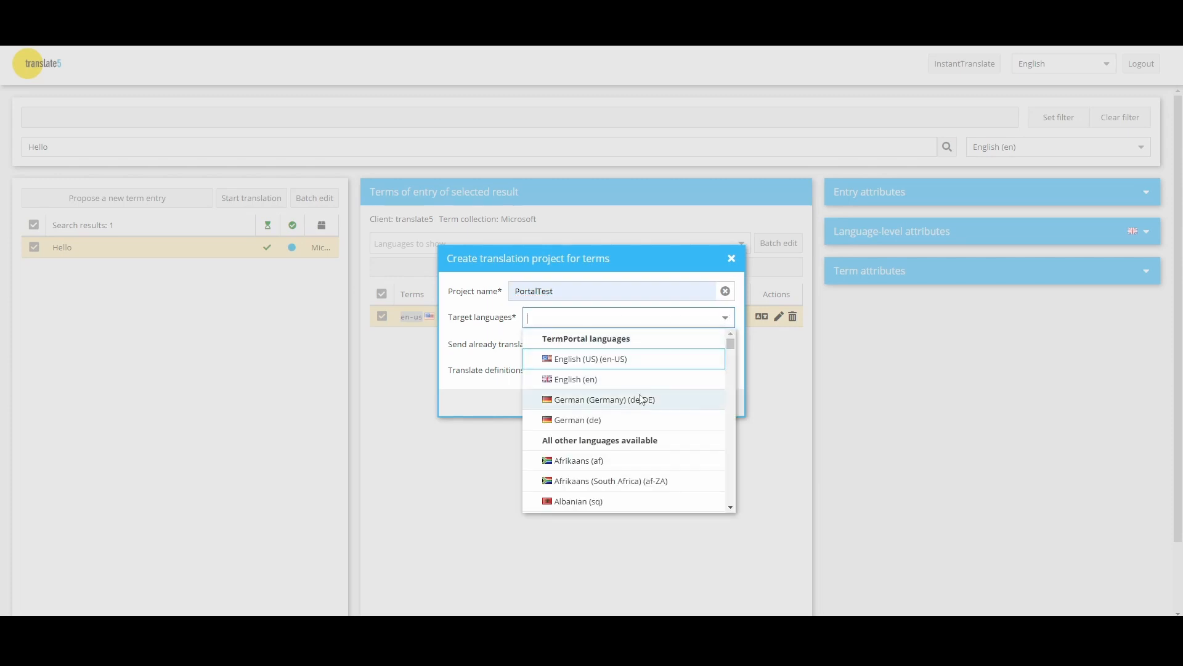
click(603, 420)
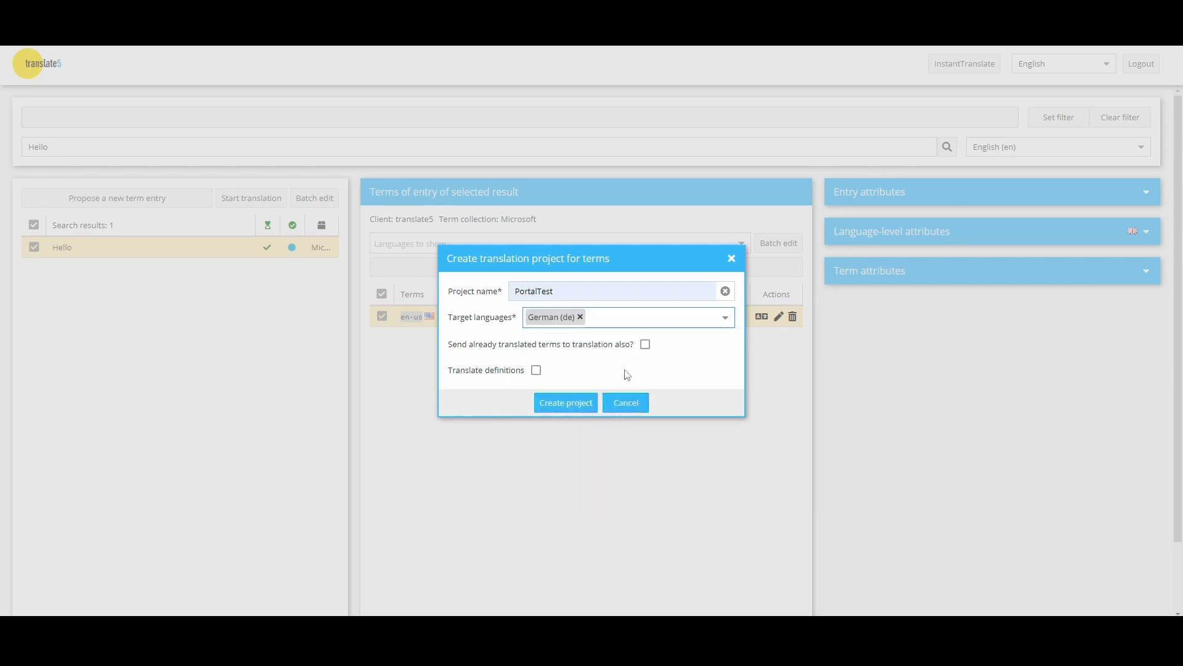
Include already translated terms and definitions in the translation, and create the project.
click(645, 344)
click(536, 371)
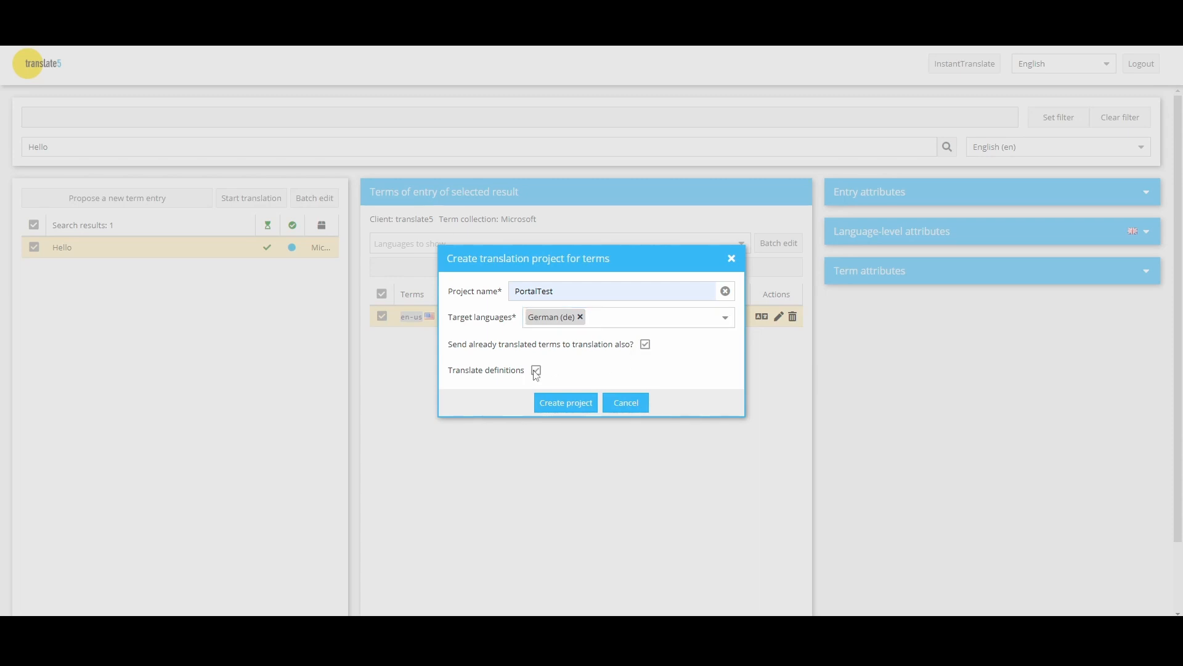
click(551, 407)
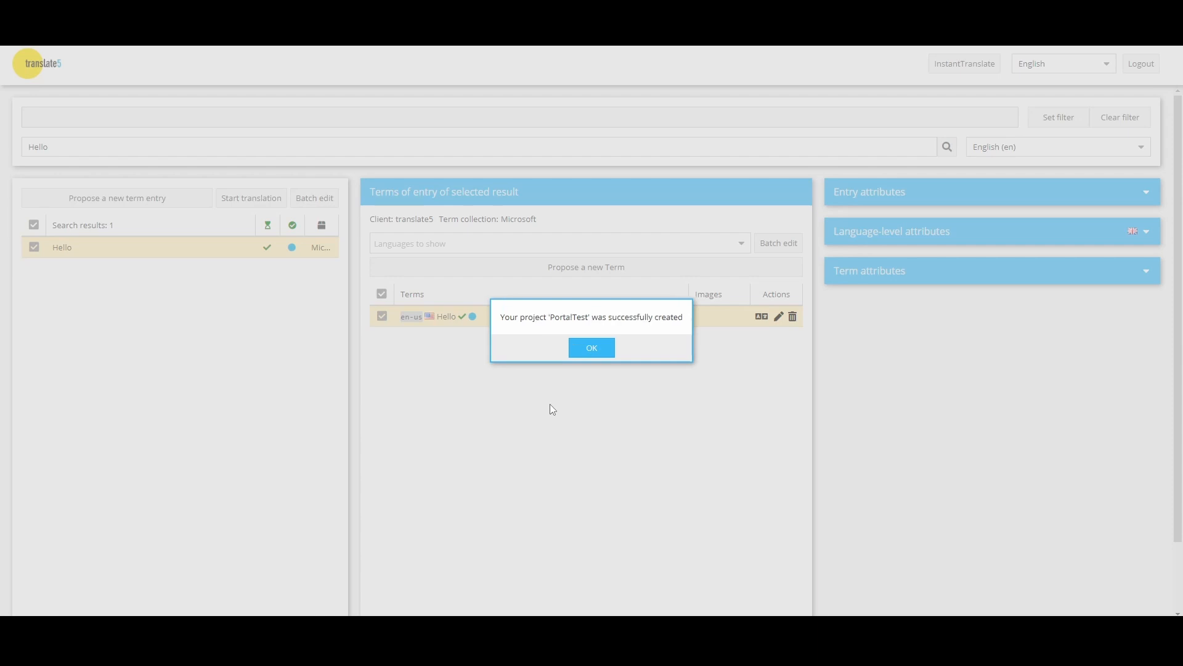
click(591, 349)
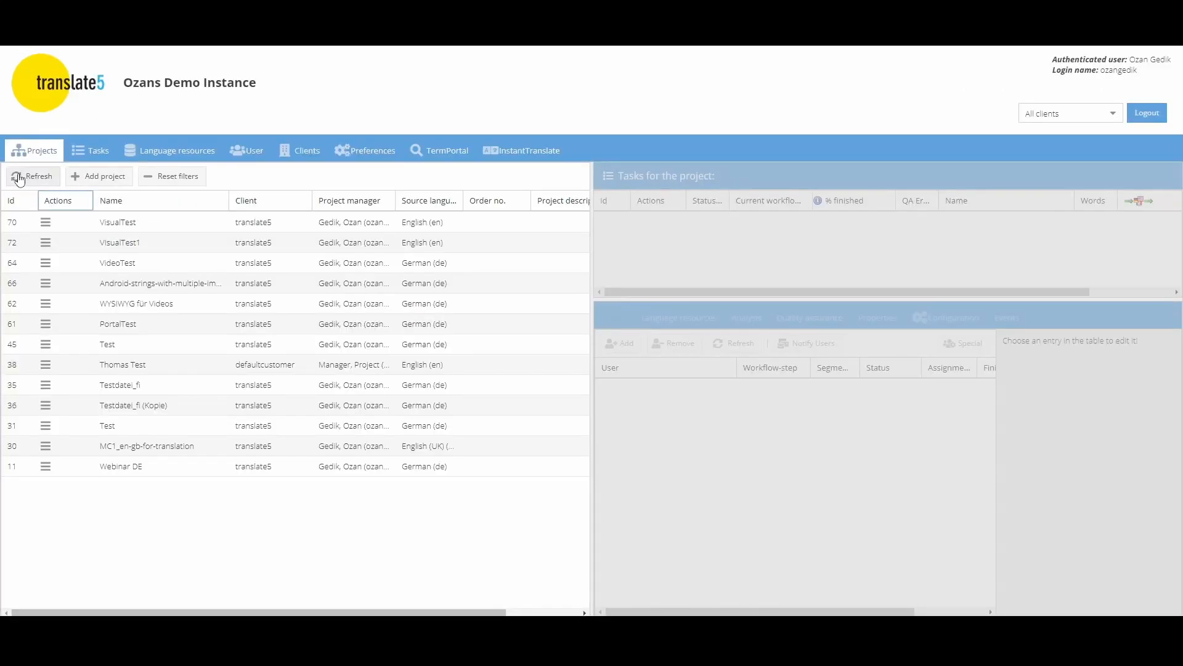
Refresh the project list, view the new PortalTest project's en / de task in the editor, and return to the task list.
click(48, 182)
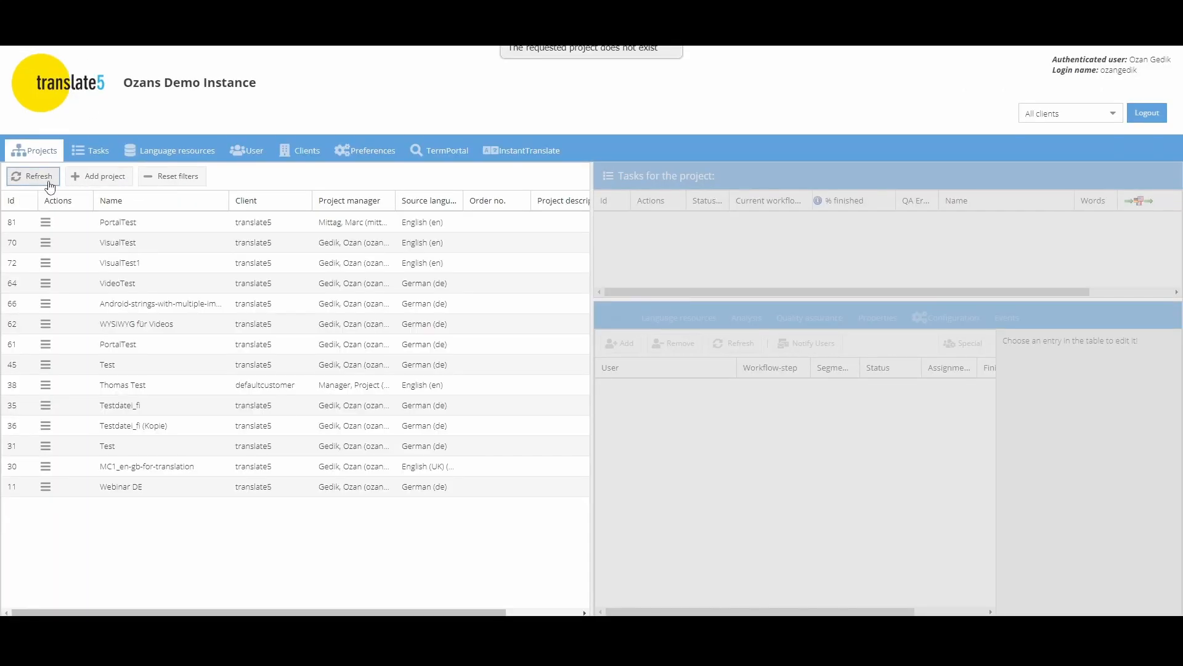
click(147, 225)
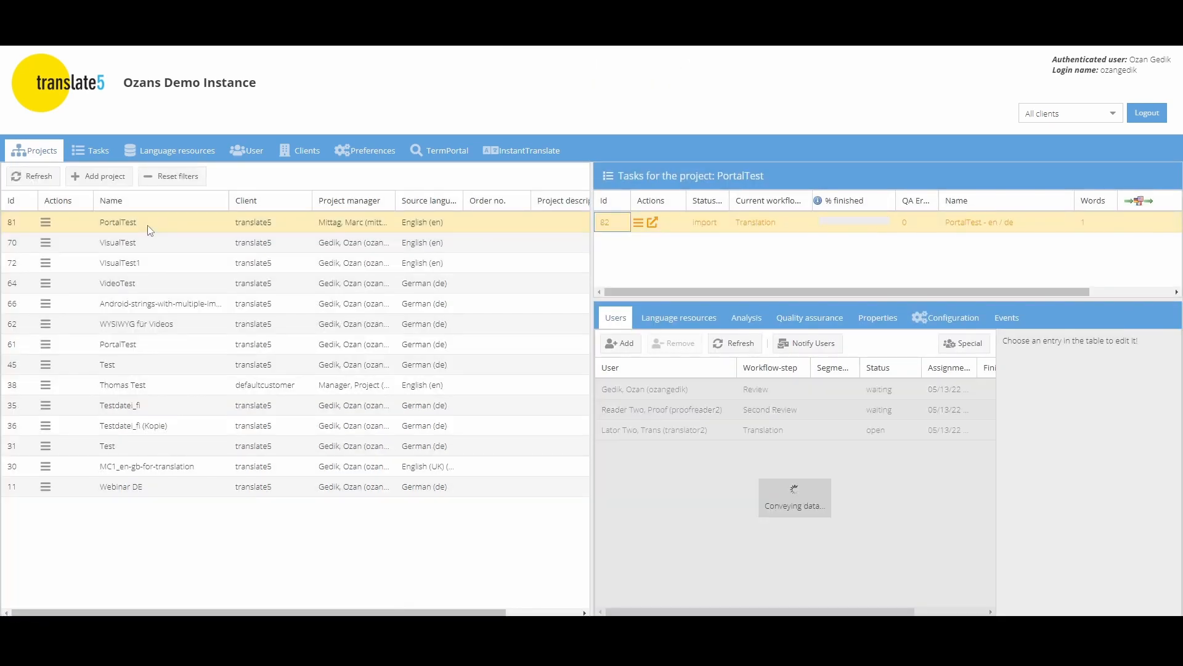
double_click(723, 223)
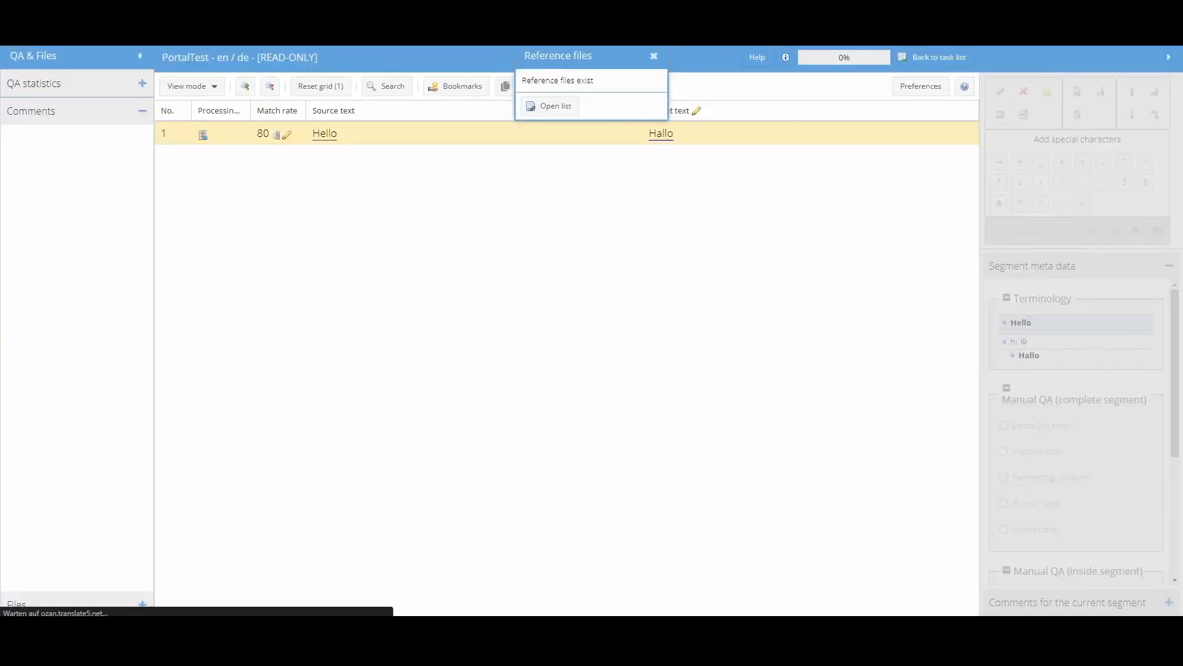
click(654, 56)
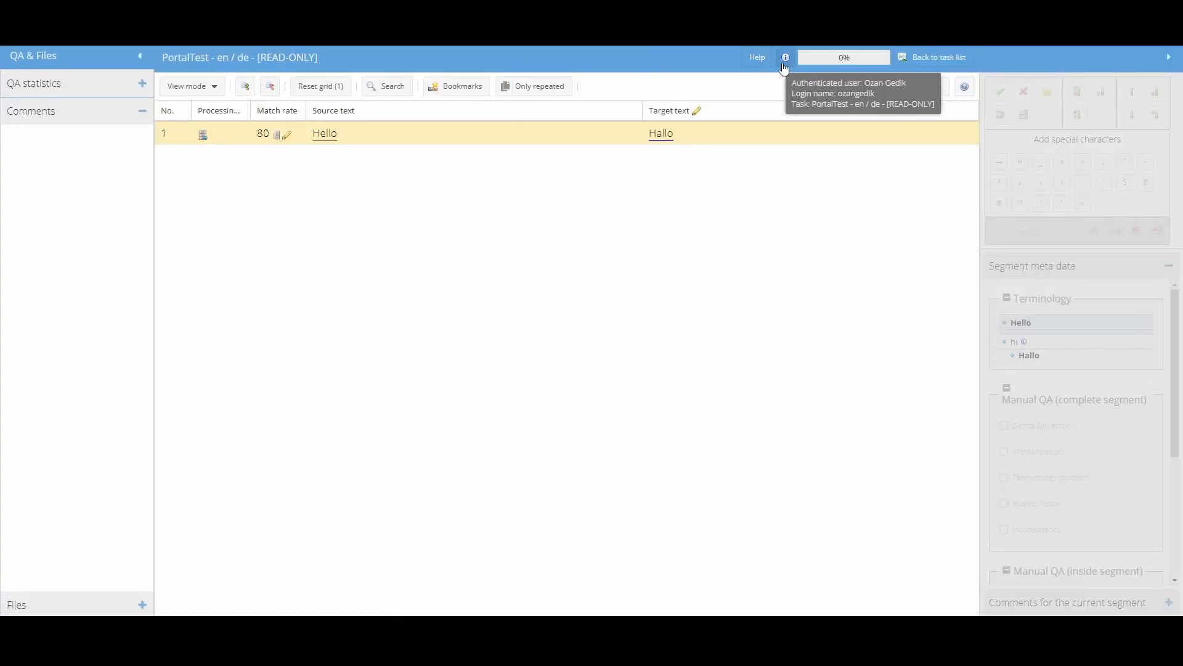
click(919, 62)
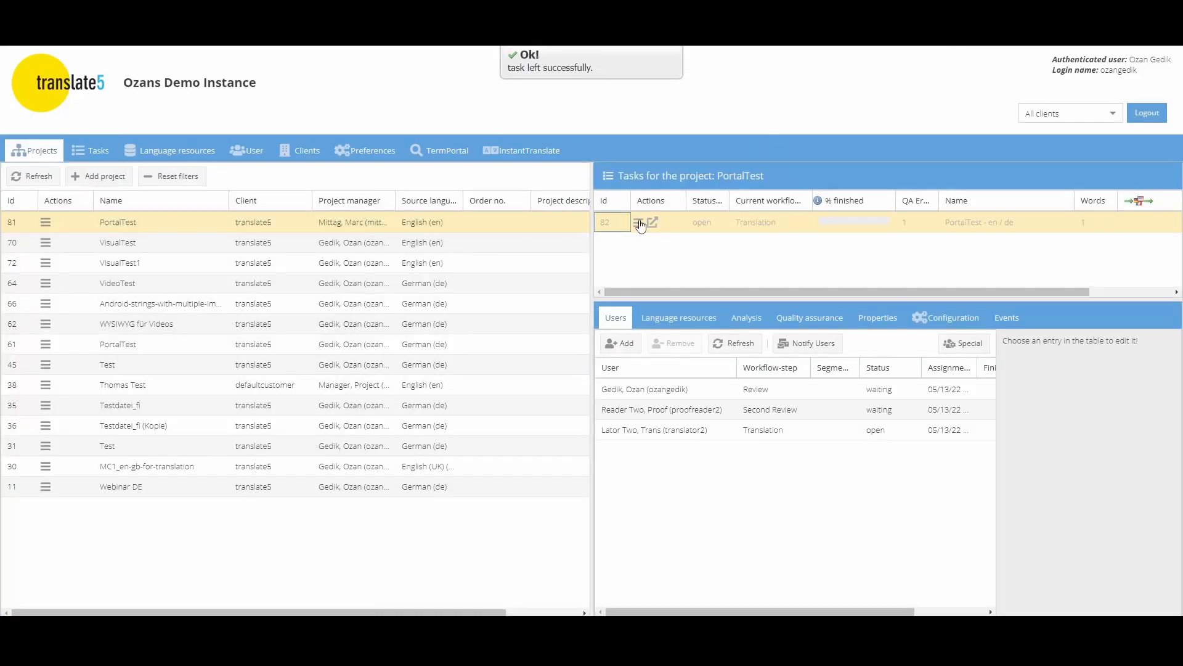
Transfer the translated terms of the PortalTest task to the TermCollection.
click(640, 223)
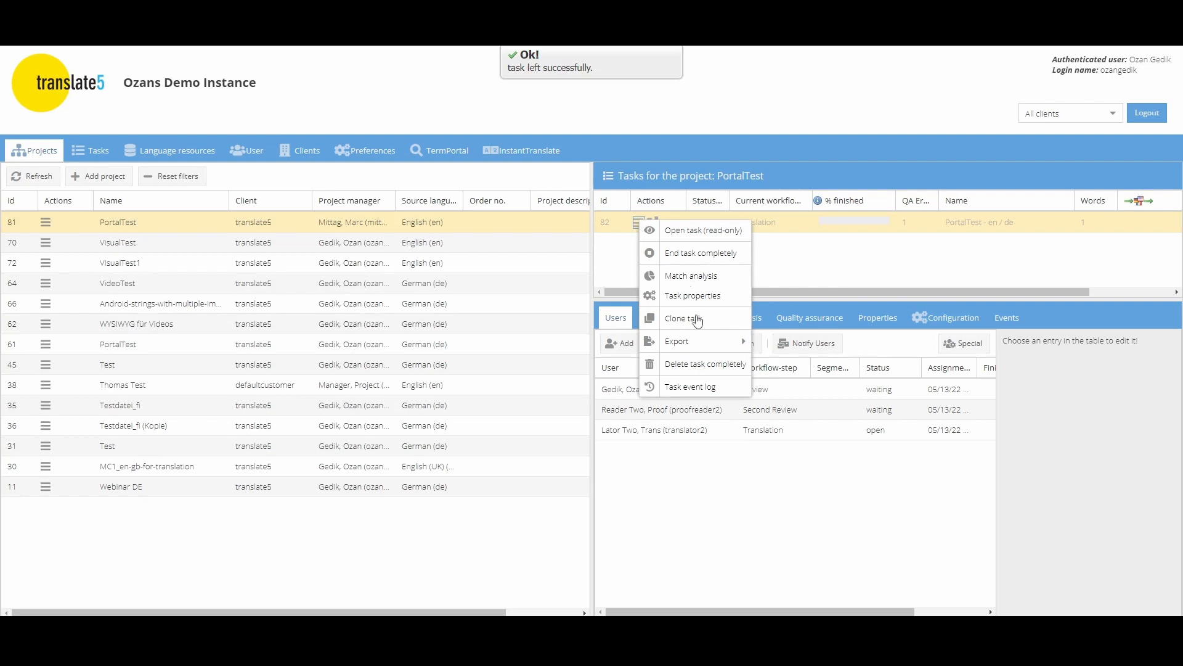
mouse_move(706, 341)
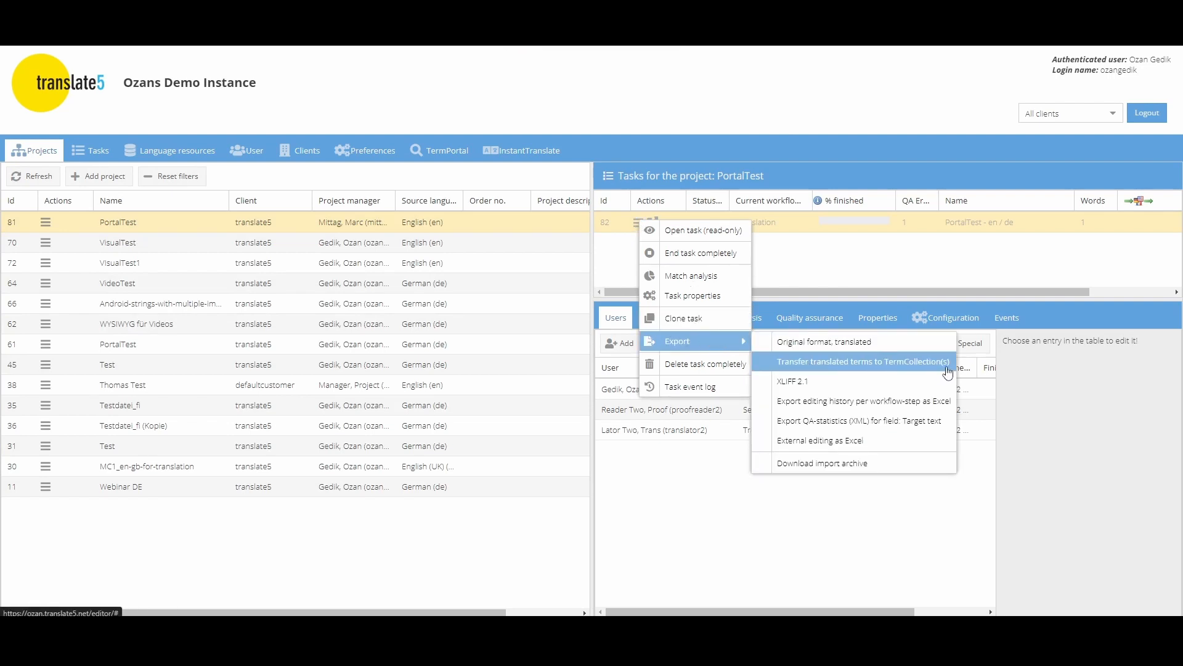
click(947, 367)
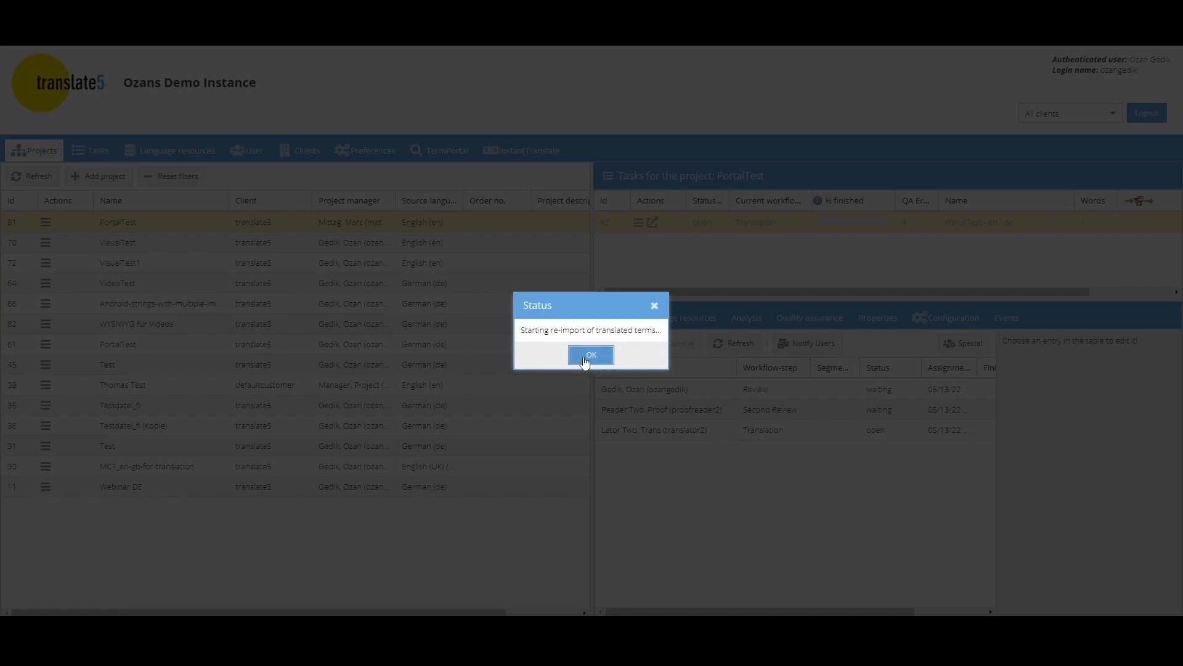
click(613, 362)
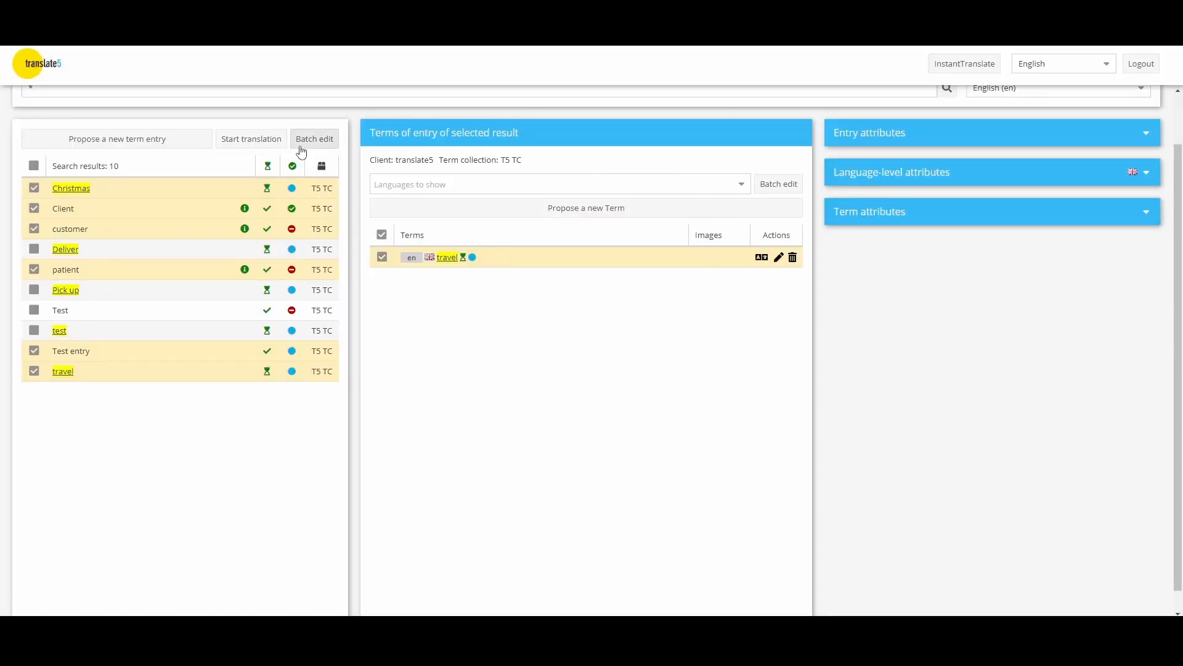
Open batch editing for the selected T5 TC term entries.
click(334, 145)
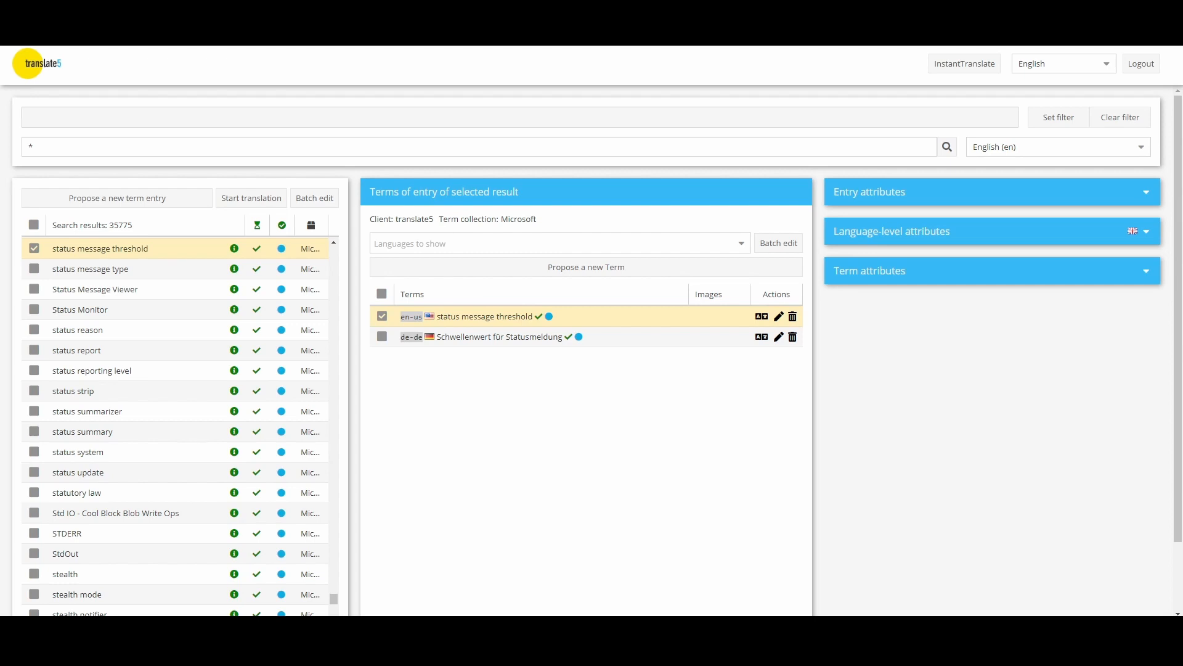
Show only the German (Germany) (de-DE) terms of the "status message threshold" entry, and clear that language filter again.
click(741, 247)
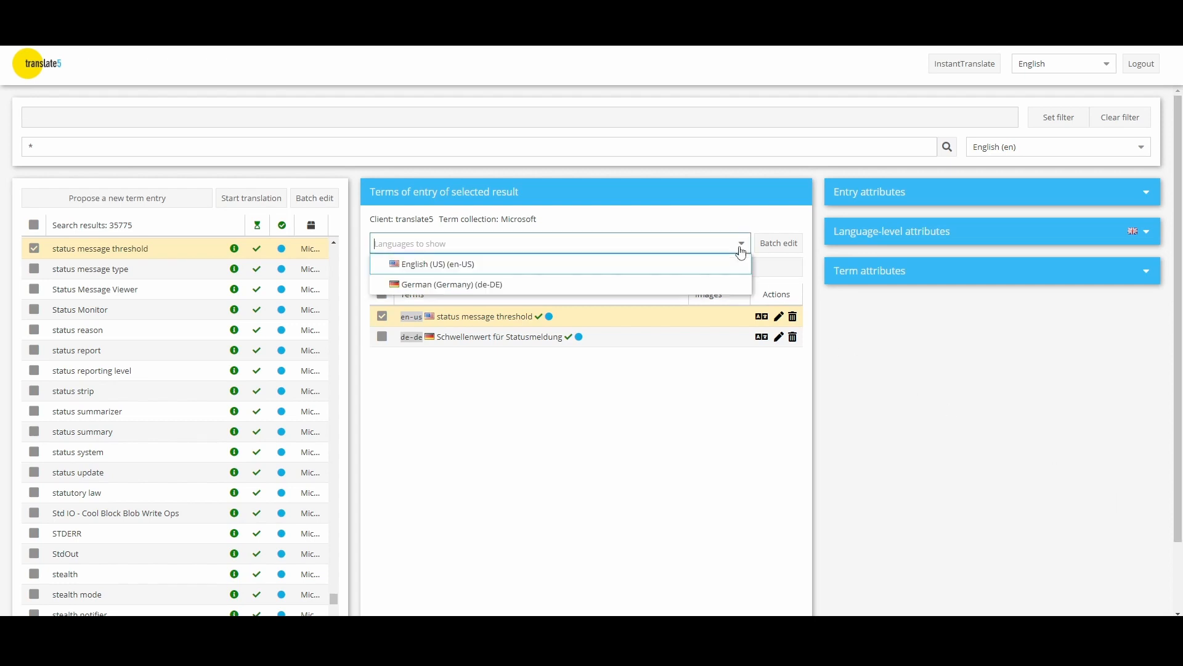
click(683, 286)
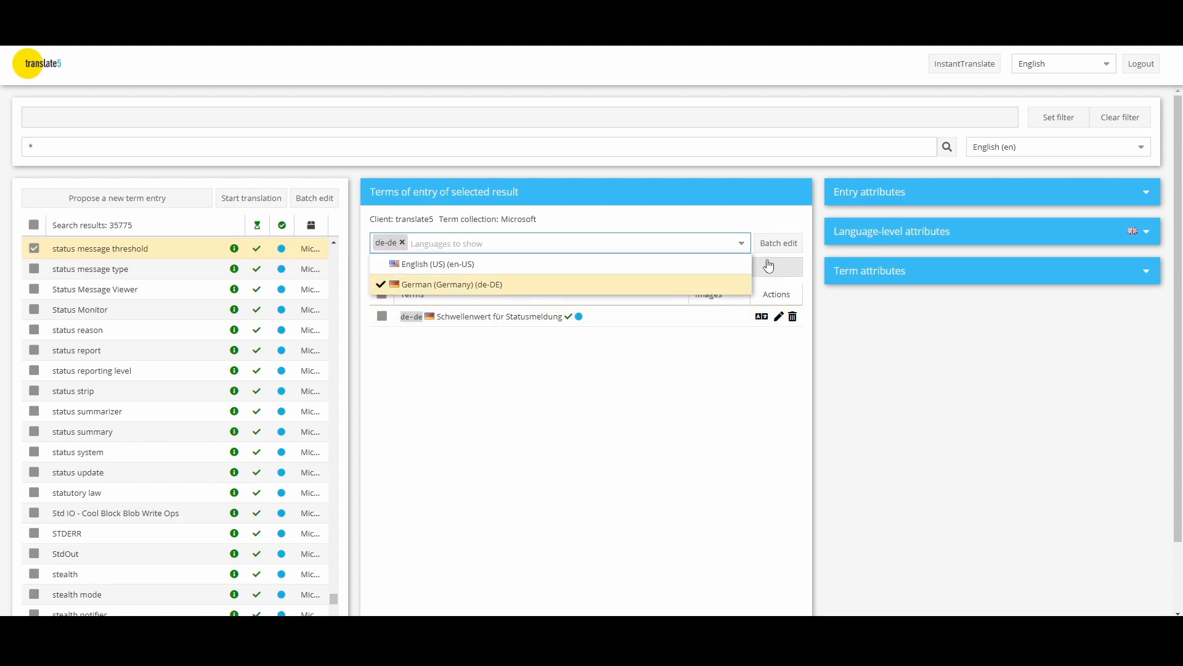
click(840, 309)
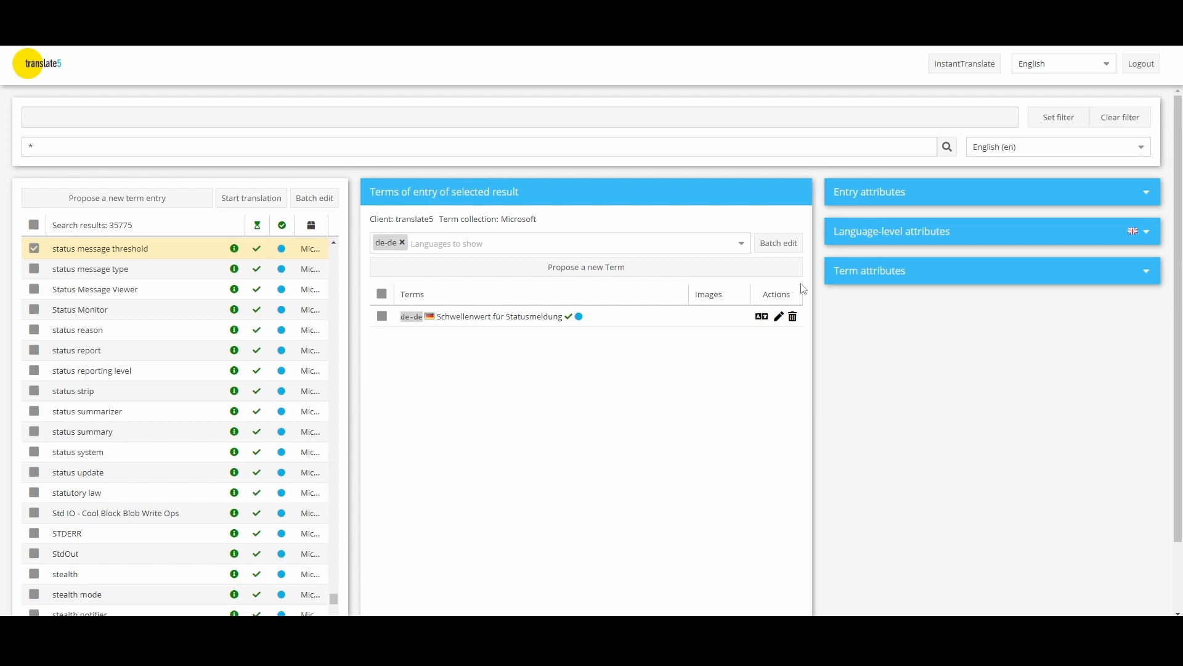
click(402, 242)
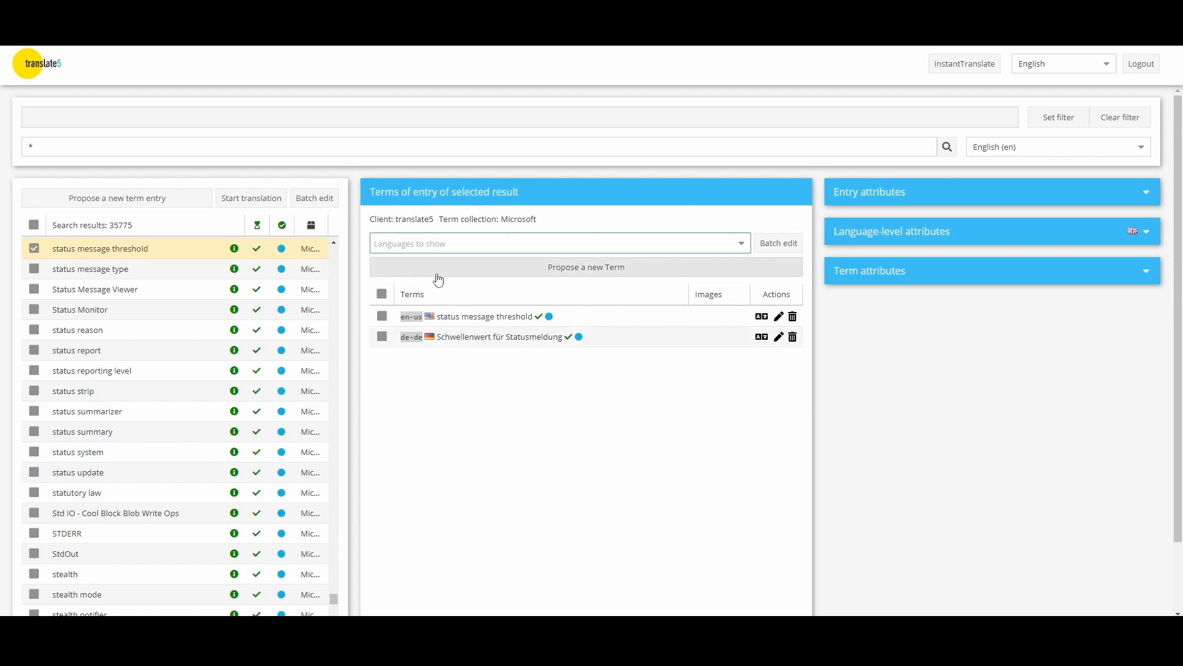
Propose the German (de) term "Test" for the "status message threshold" entry, leaving the comment empty.
click(758, 276)
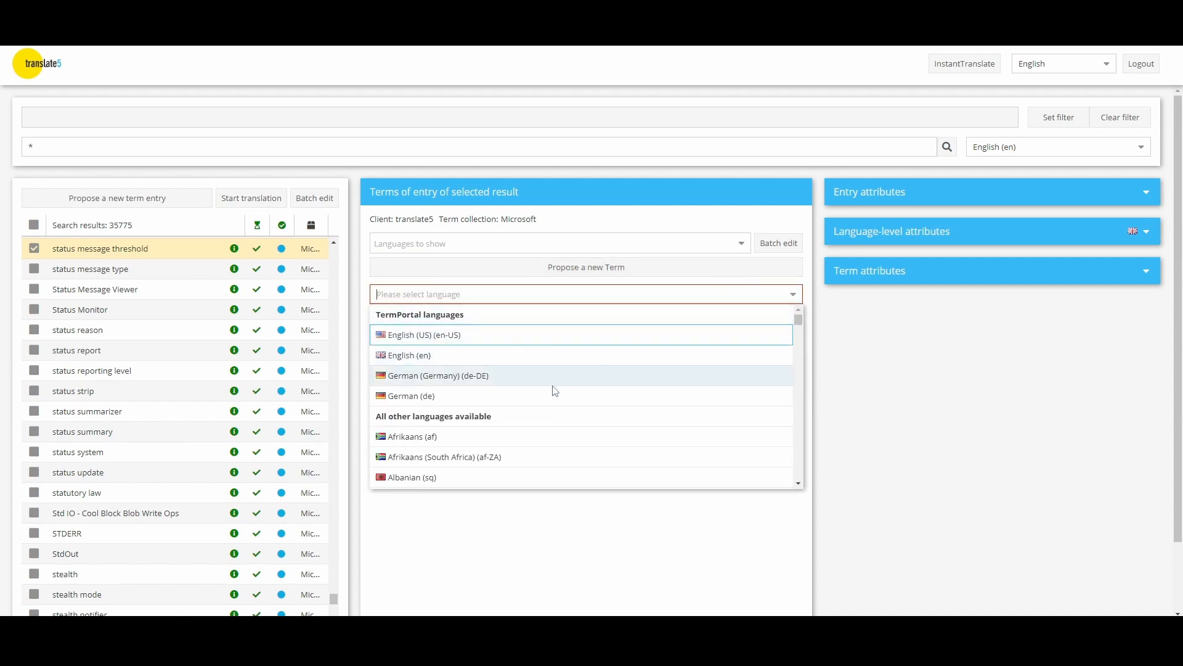
click(541, 396)
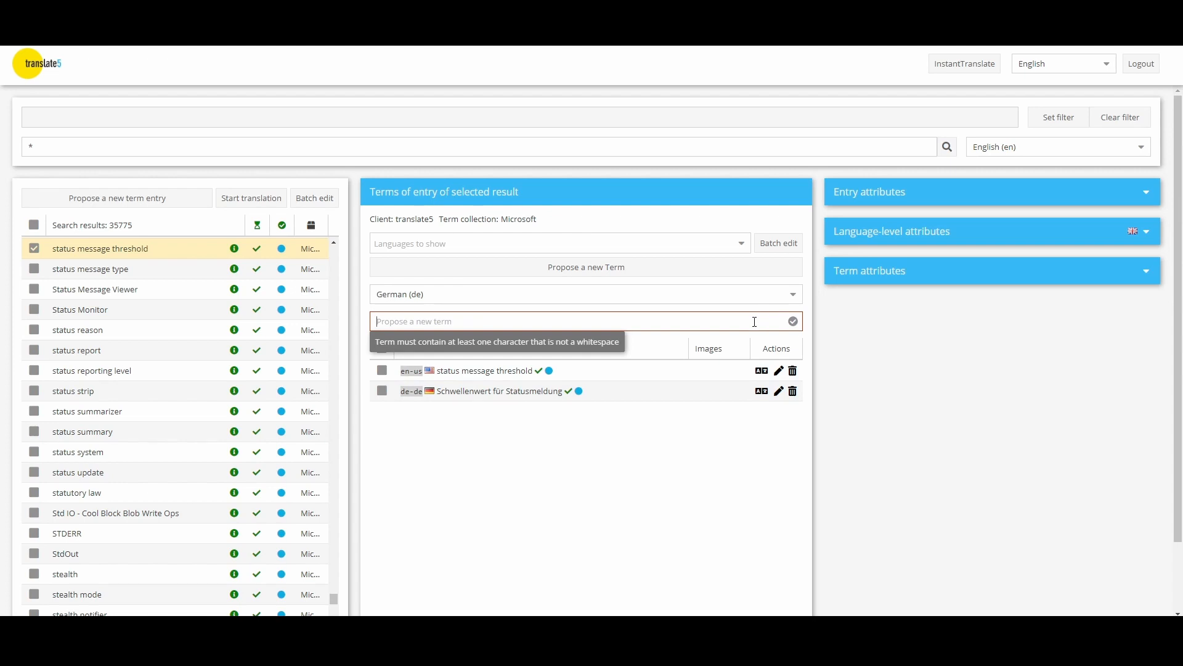
text(Test)
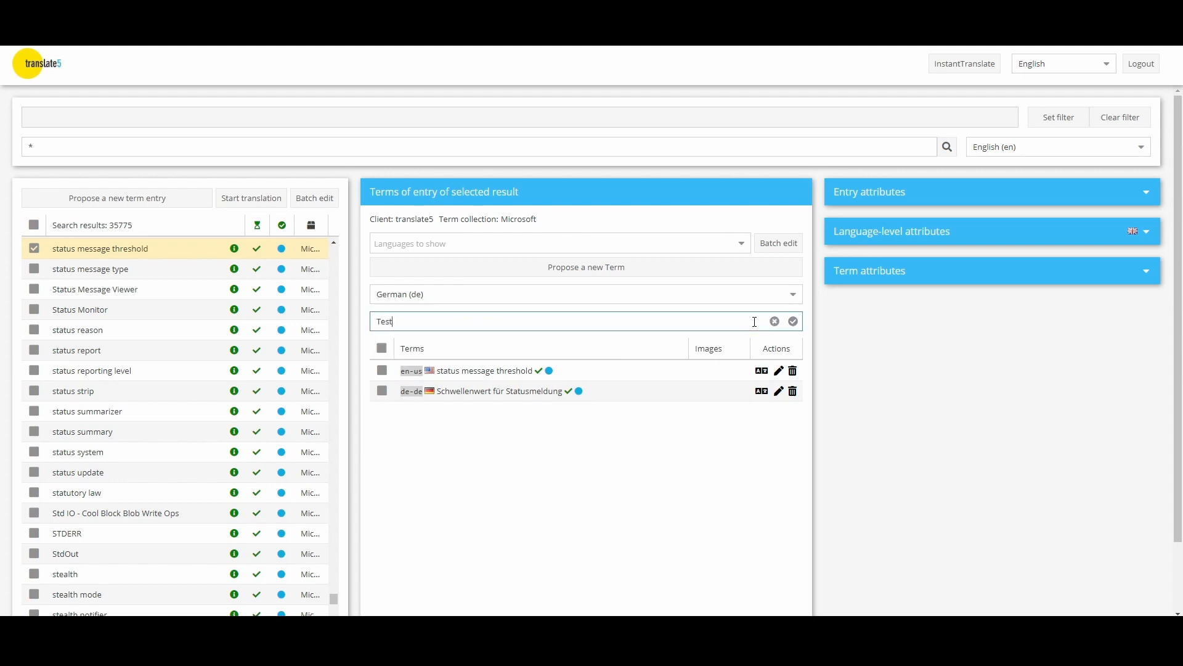
click(794, 322)
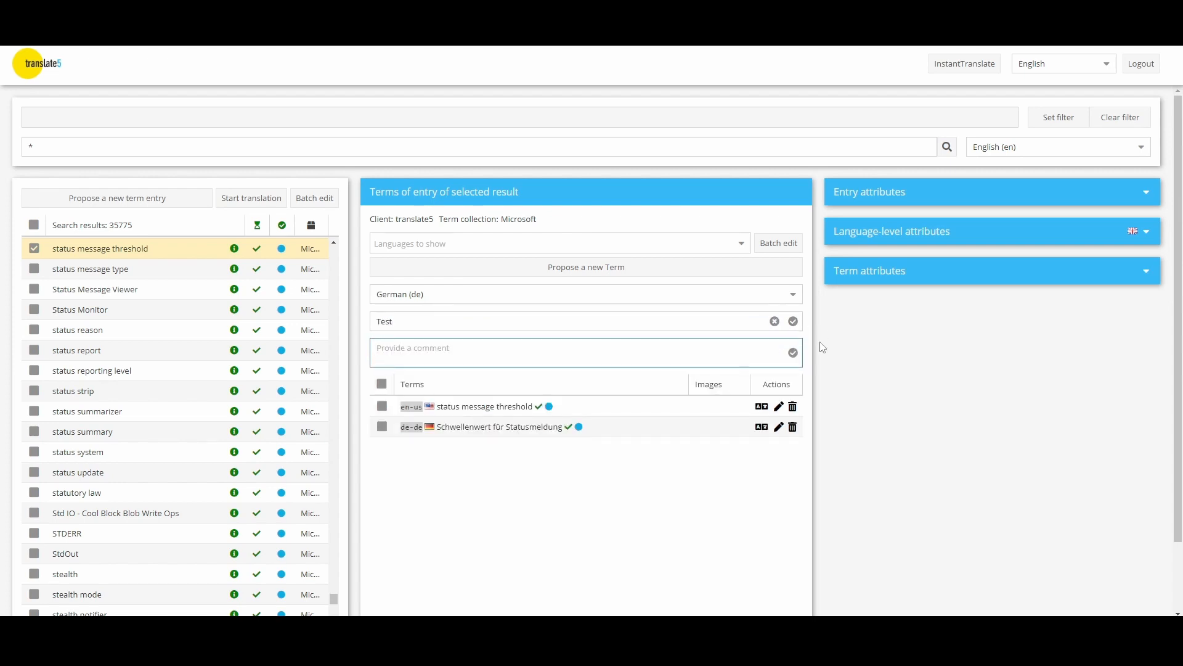
click(791, 350)
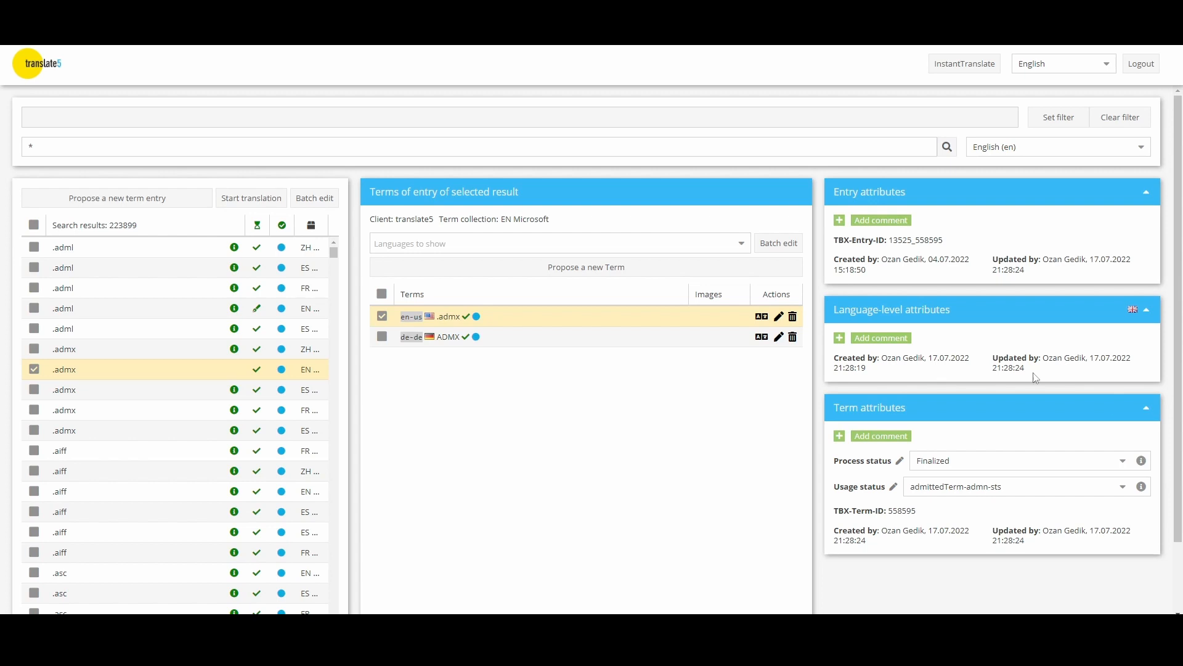
View the attribute types that can be added at entry level and at language level for the ".admx" entry.
click(839, 222)
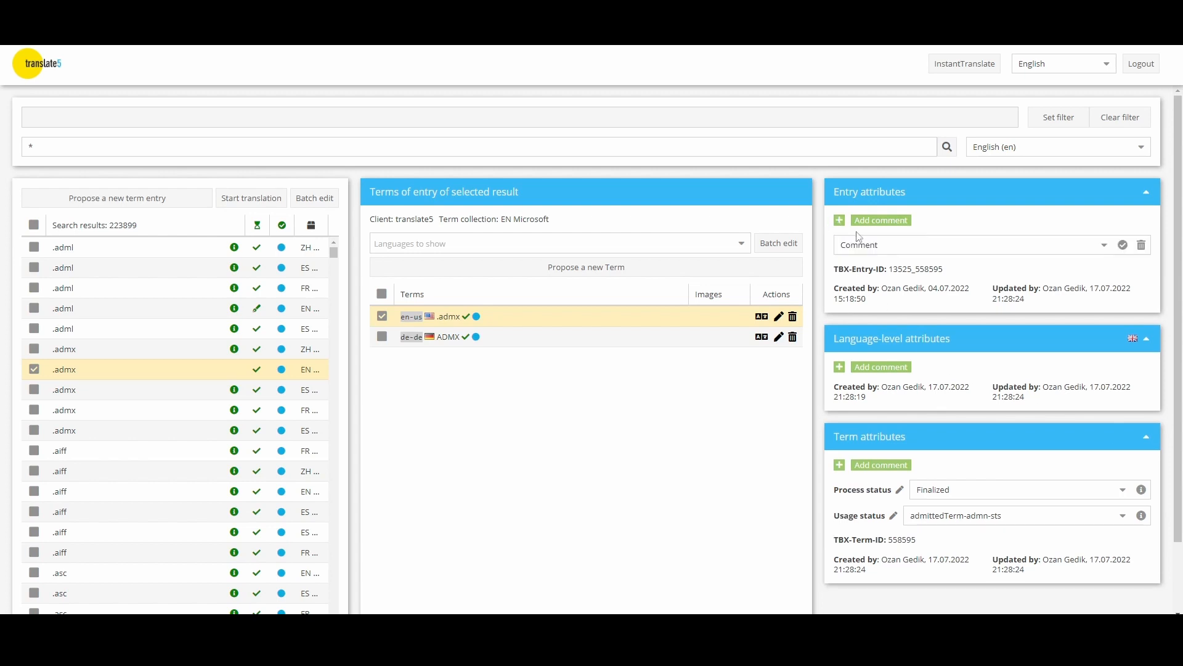
click(1108, 249)
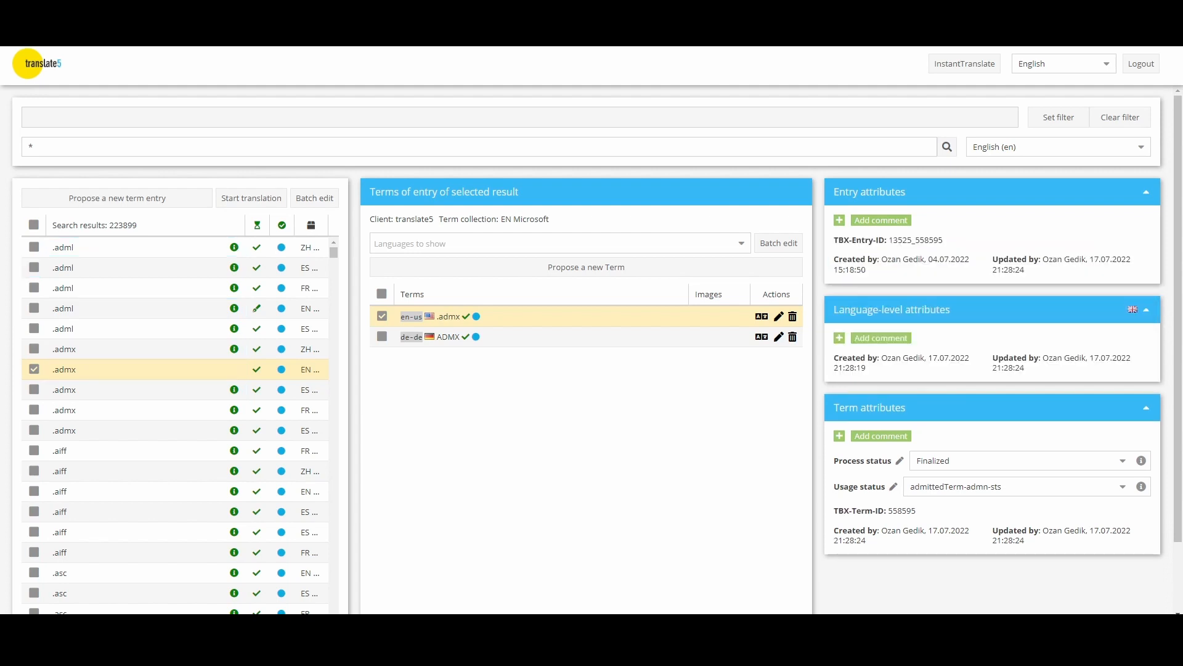
click(839, 338)
click(1104, 366)
Start a new term-level attribute for ".admx", look through the available attribute types, and discard the new attribute.
click(840, 436)
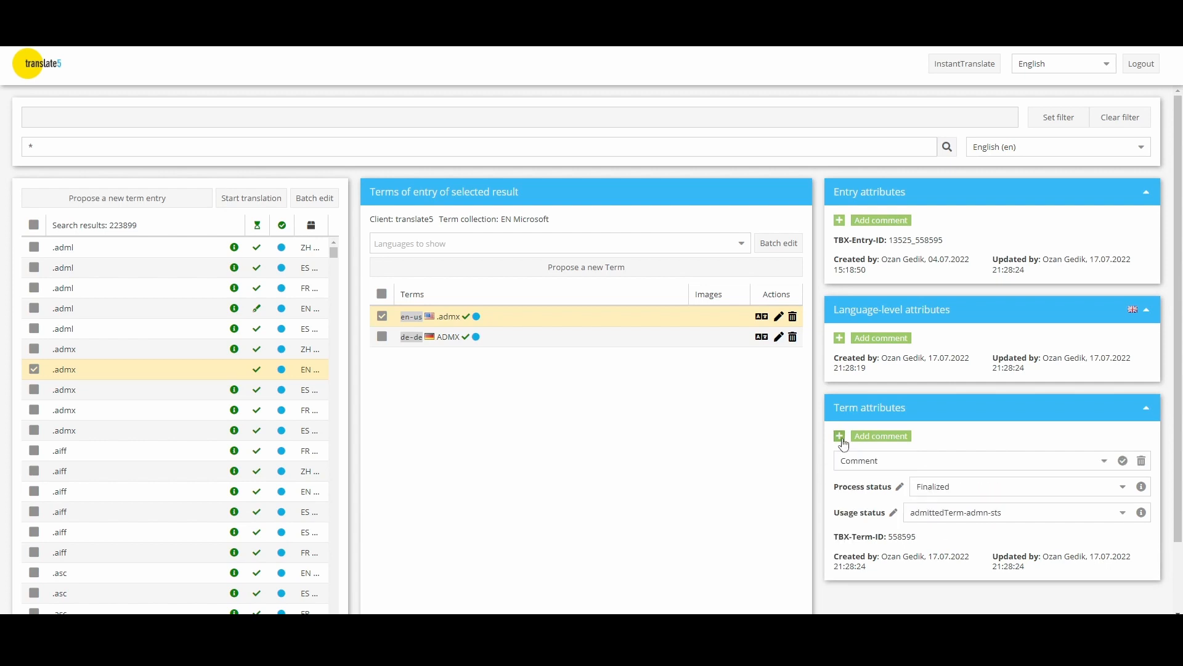
click(1104, 461)
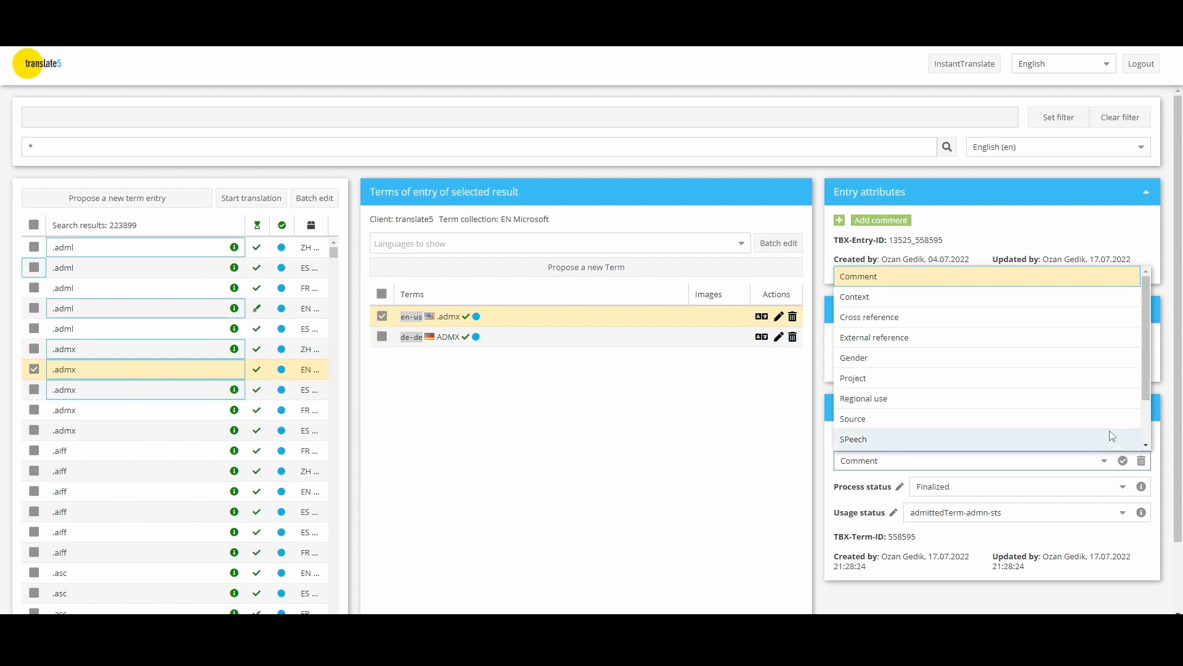
drag(1147, 327, 1150, 374)
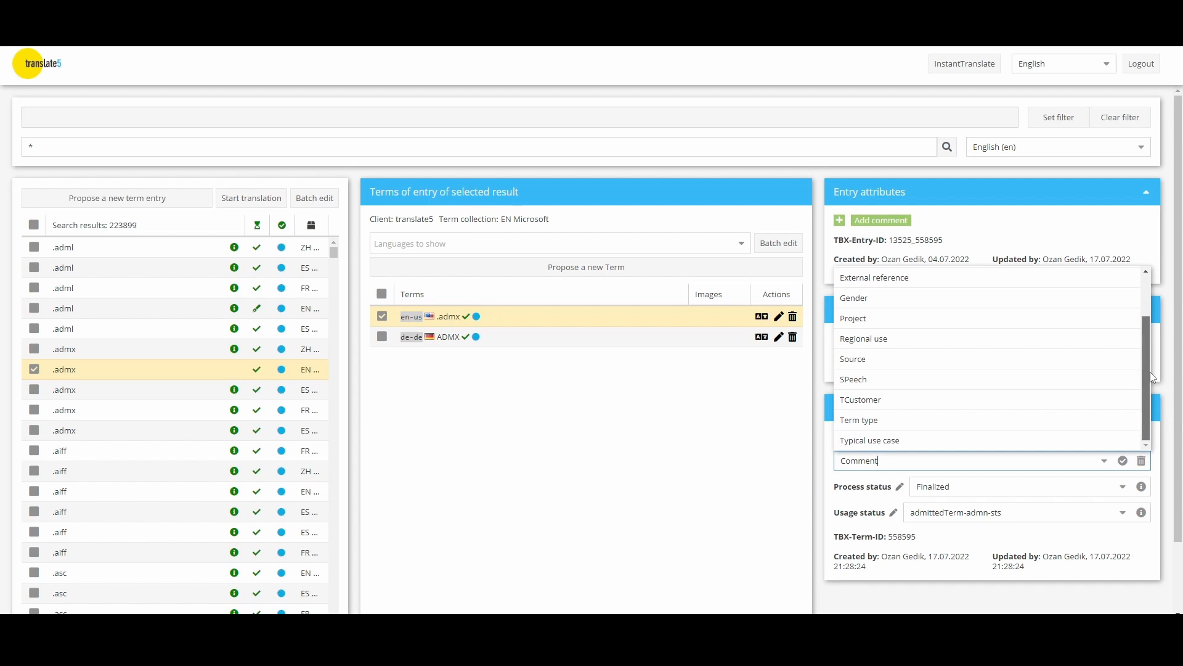
drag(1151, 373, 1152, 330)
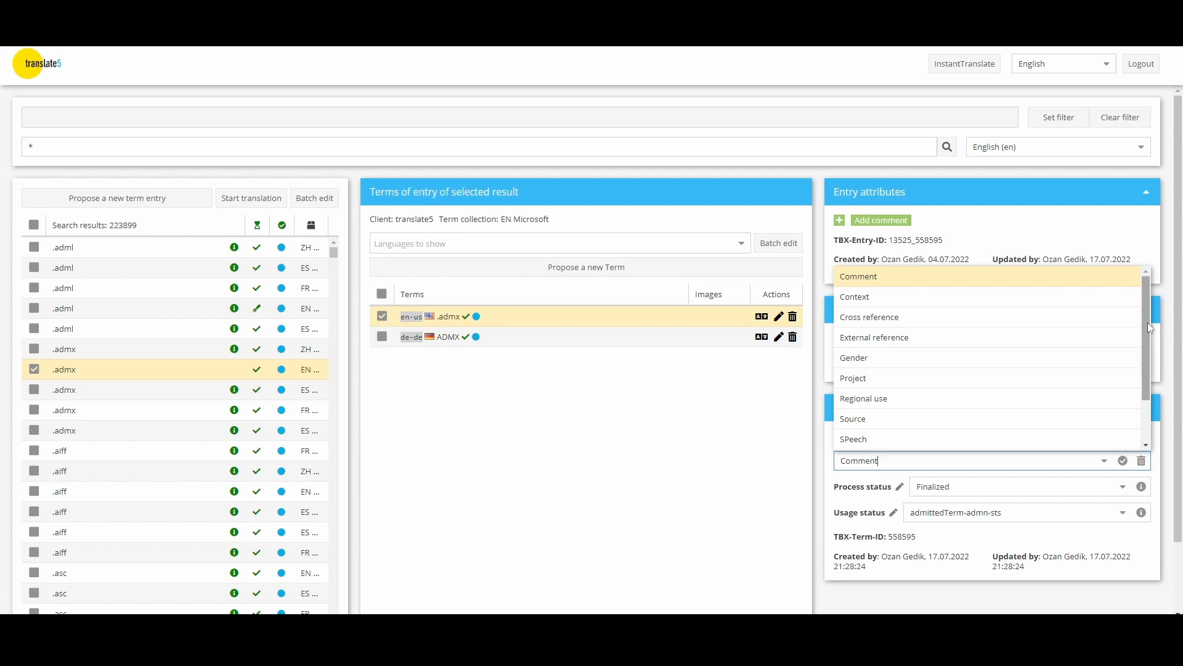
click(1157, 457)
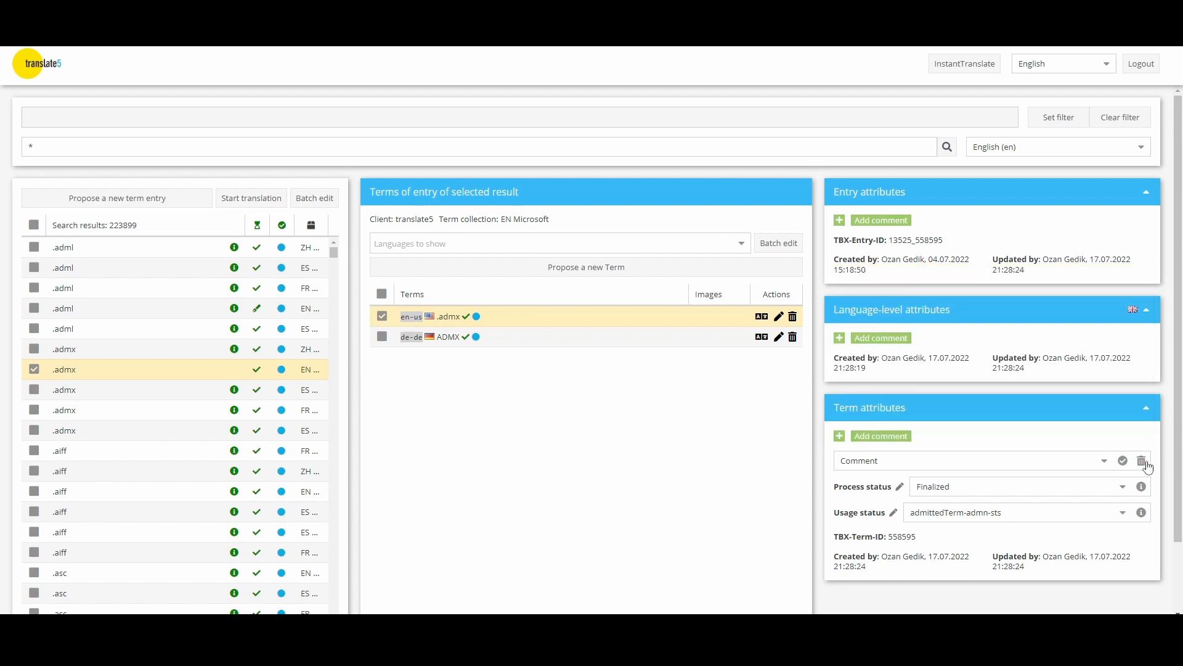
click(1142, 461)
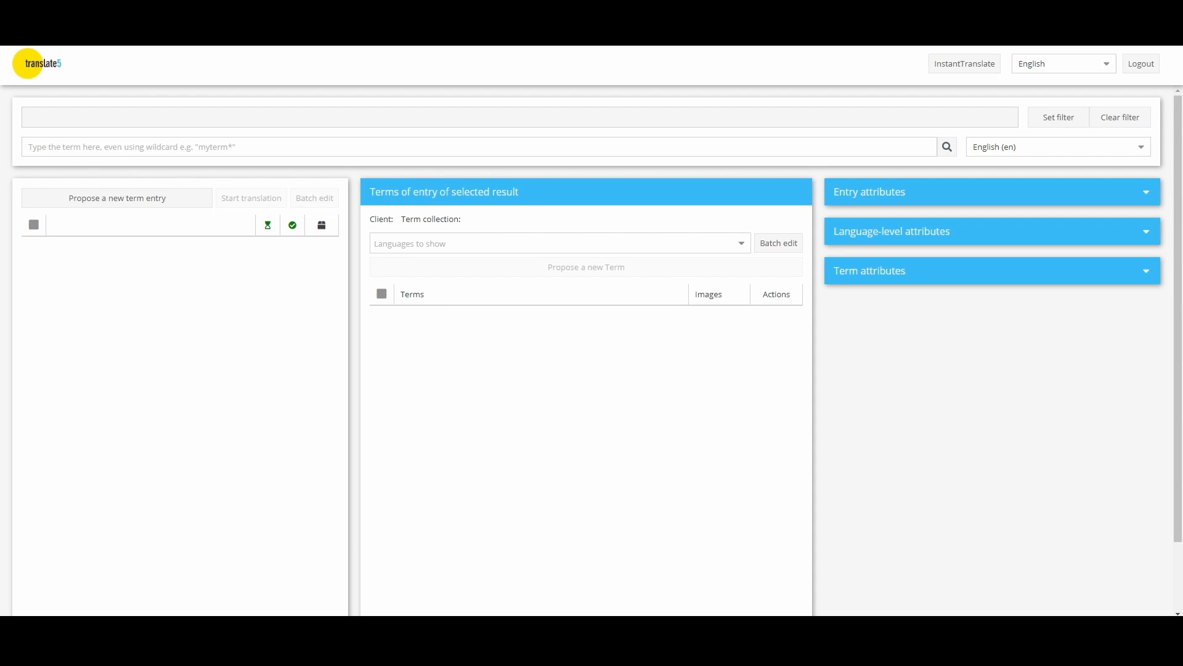
Open InstantTranslate, and from the TermPortal send the en-US term "Christmas" to it for translation into German (de).
click(995, 70)
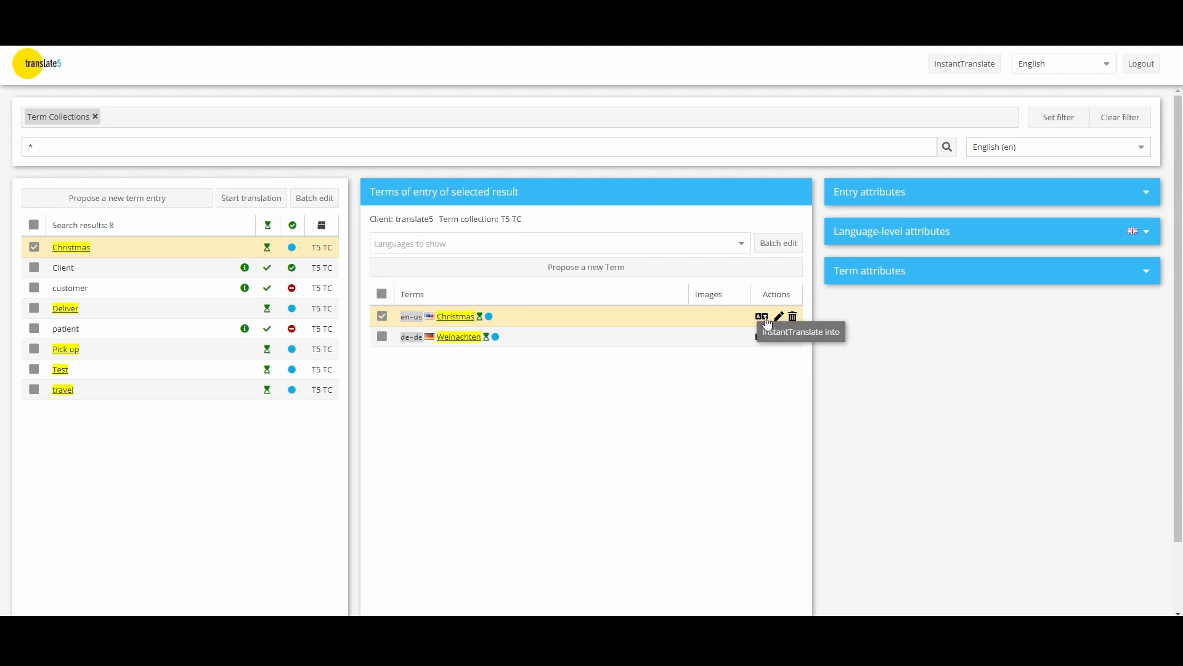
click(767, 322)
click(736, 319)
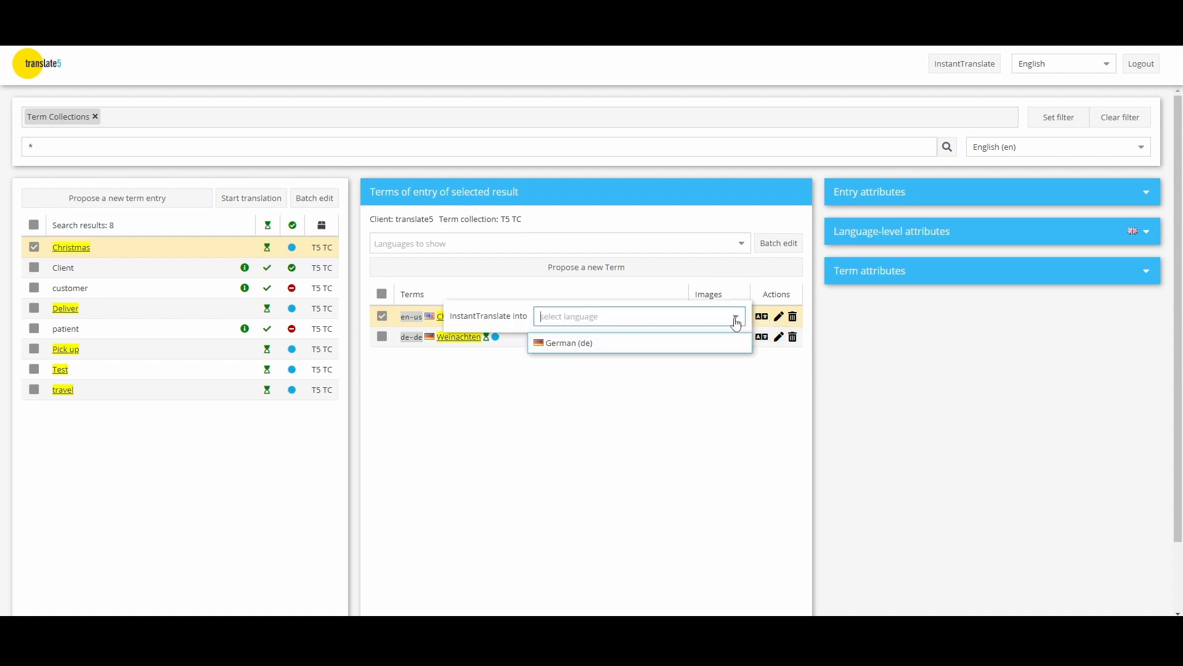
click(727, 343)
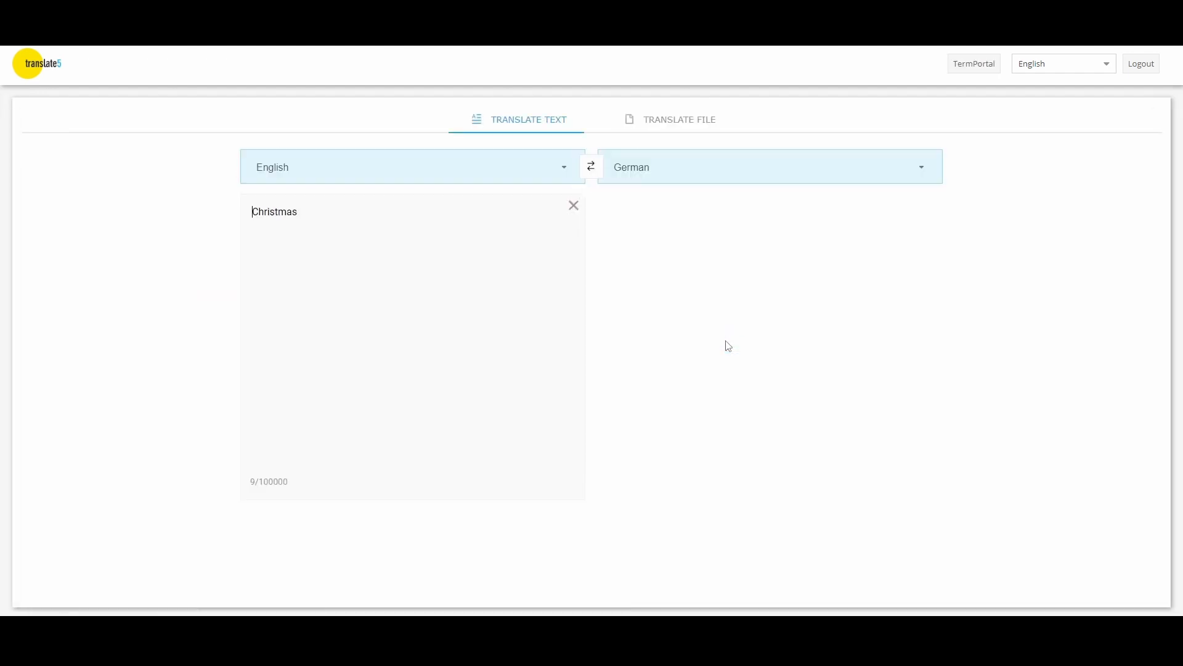